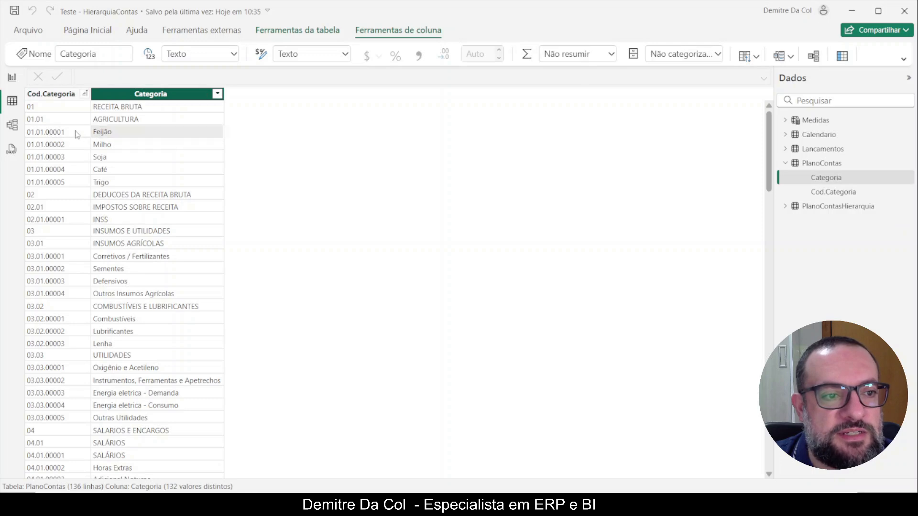
Step: Examine the account codes and category names at each level of the PlanoContas table
{"action": "key", "text": "Right"}
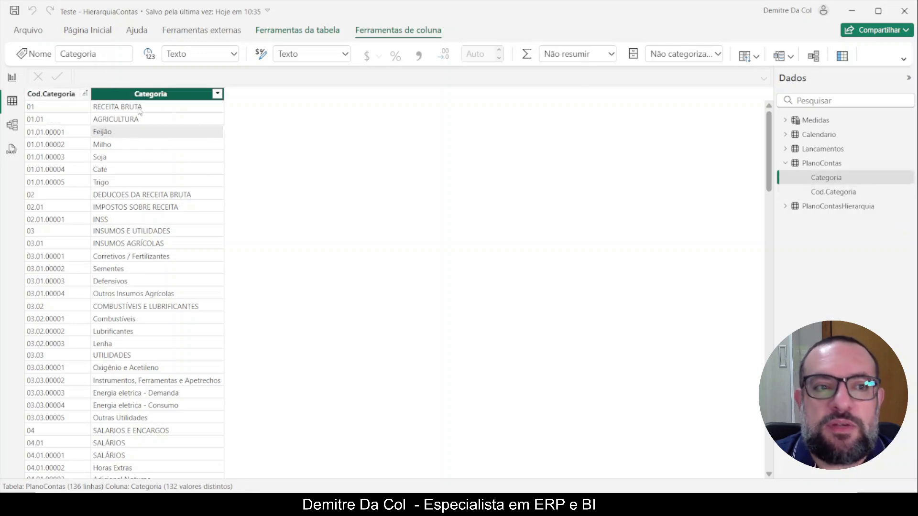
{"action": "key", "text": "Up"}
{"action": "key", "text": "Up"}
{"action": "key", "text": "Down"}
{"action": "key", "text": "Down"}
{"action": "key", "text": "Down"}
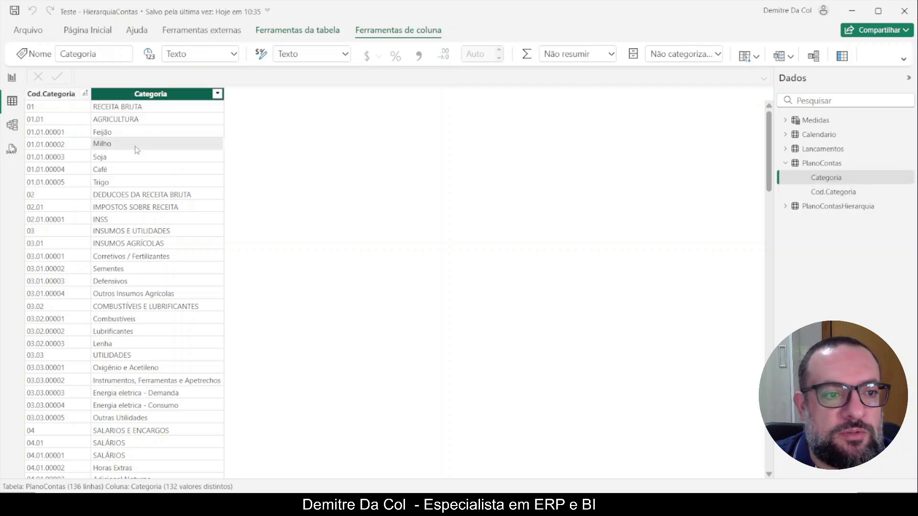
{"action": "key", "text": "Down"}
{"action": "key", "text": "Down"}
{"action": "key", "text": "Down"}
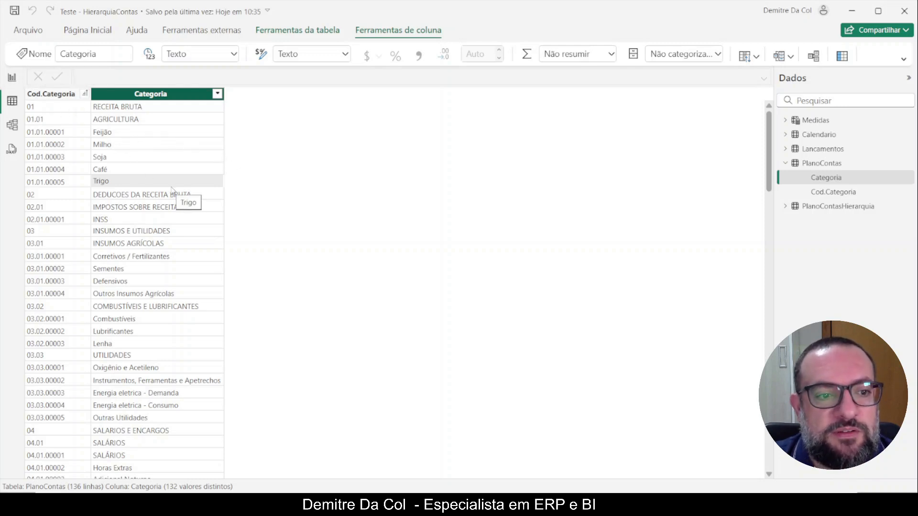
{"action": "scroll", "coordinate": [185, 196], "scroll_direction": "down", "scroll_amount": 3}
{"action": "scroll", "coordinate": [175, 191], "scroll_direction": "down", "scroll_amount": 3}
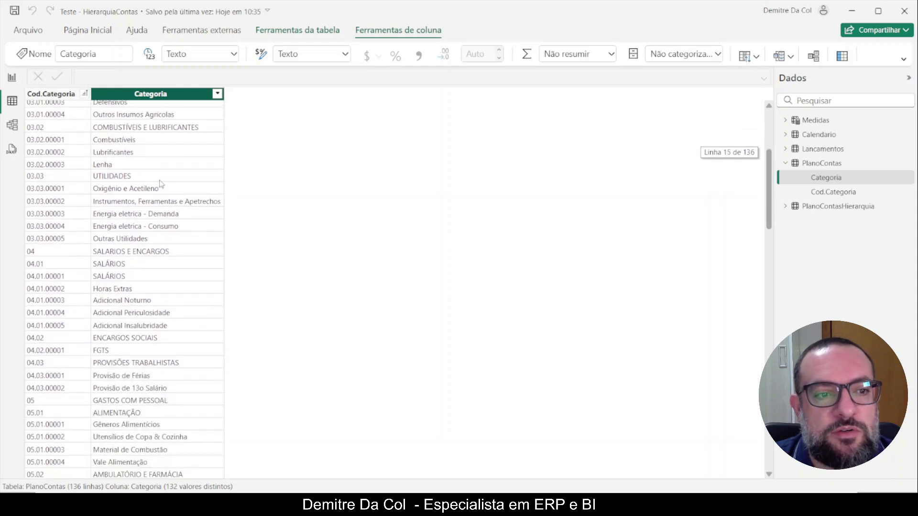
{"action": "scroll", "coordinate": [105, 199], "scroll_direction": "up", "scroll_amount": 5}
Step: In the report view, lower the upper edges of the Pela Hierarquia and Pela Categoria tables to free space above them
{"action": "left_click", "coordinate": [12, 77]}
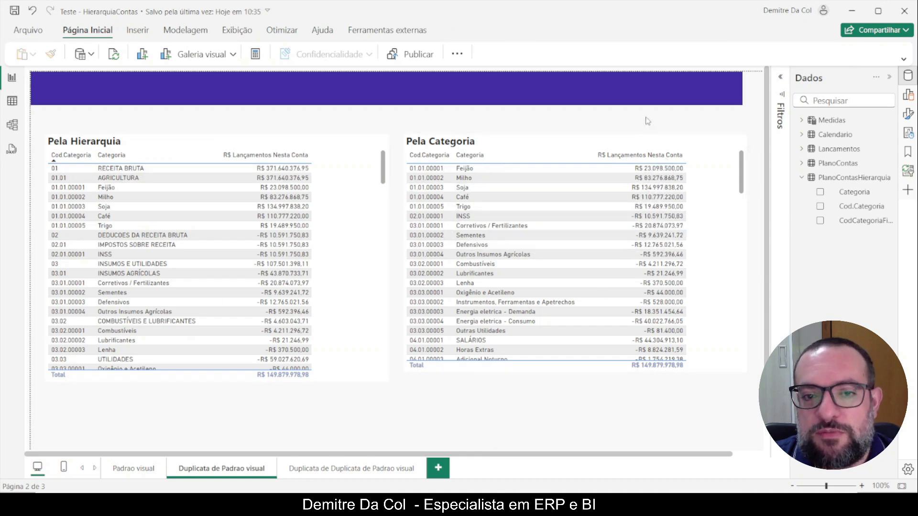
{"action": "left_click", "coordinate": [713, 163]}
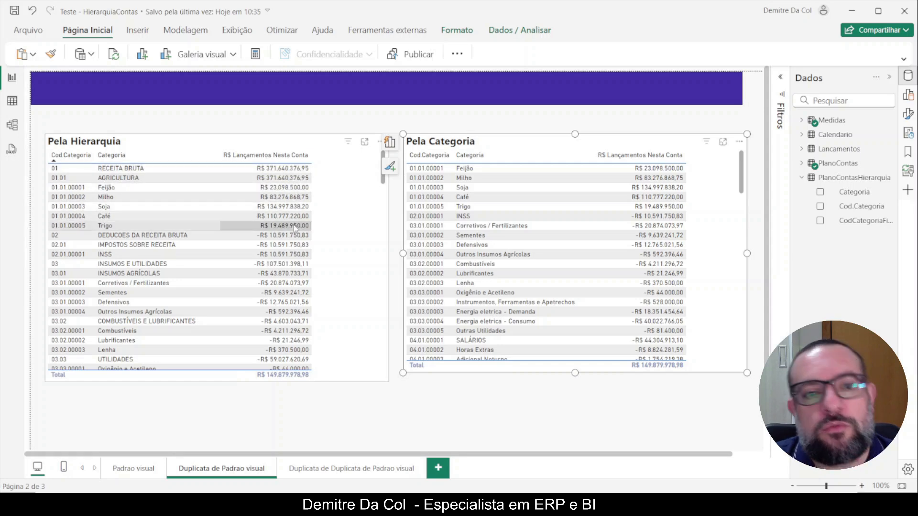
{"action": "left_click", "coordinate": [217, 138]}
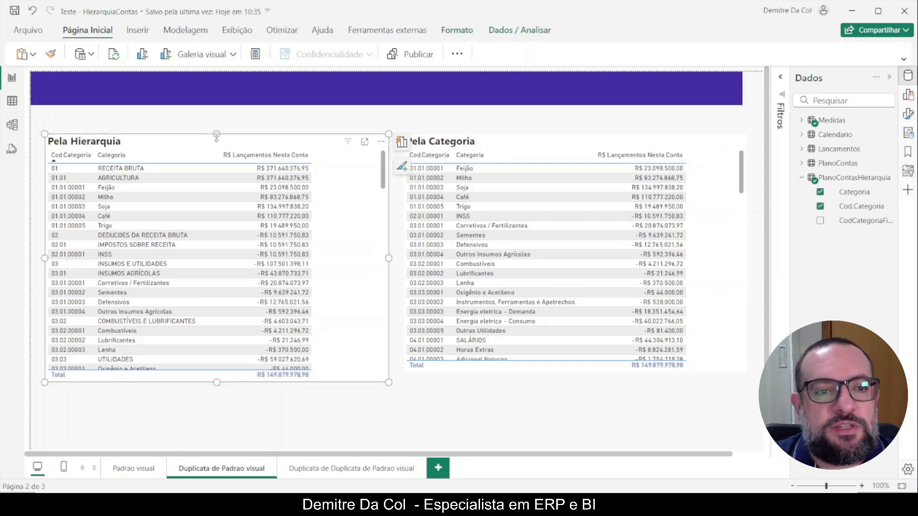
{"action": "left_click_drag", "start_coordinate": [216, 135], "coordinate": [216, 177]}
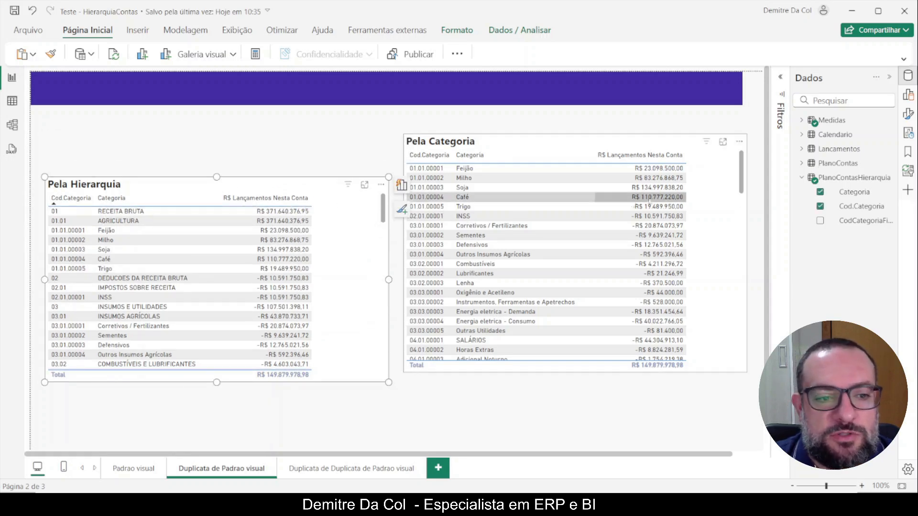
{"action": "left_click", "coordinate": [606, 132]}
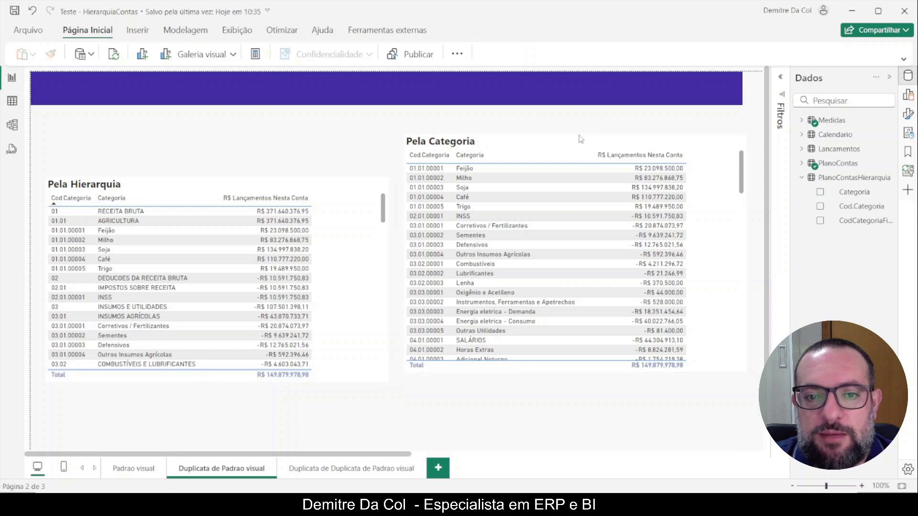
{"action": "left_click", "coordinate": [576, 136]}
{"action": "left_click_drag", "start_coordinate": [576, 137], "coordinate": [578, 177]}
{"action": "left_click", "coordinate": [542, 143]}
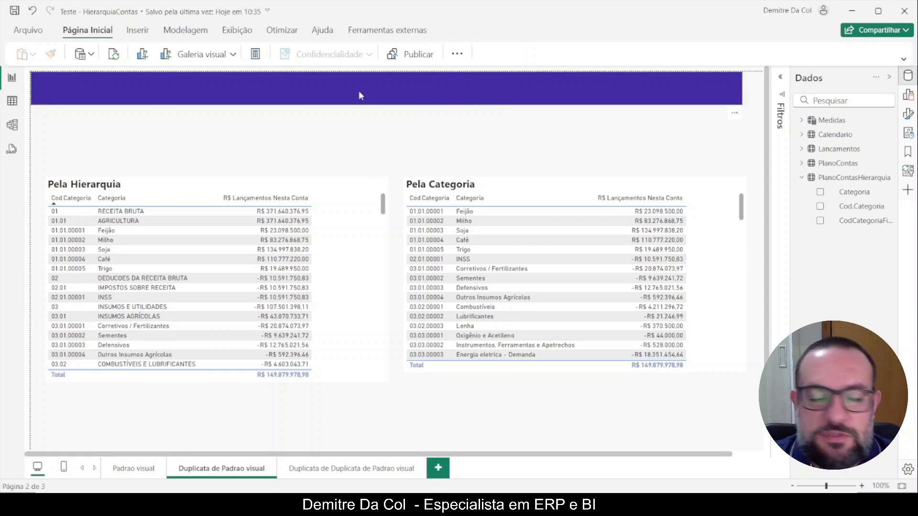
Step: Insert a slicer above the Pela Hierarquia table and fill it with the Categoria field from PlanoContas
{"action": "left_click", "coordinate": [233, 55]}
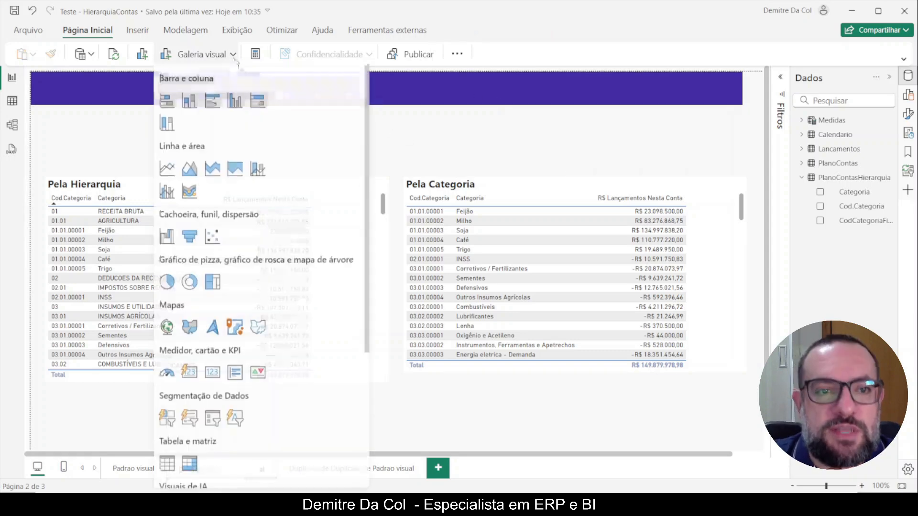
{"action": "scroll", "coordinate": [205, 363], "scroll_direction": "down", "scroll_amount": 2}
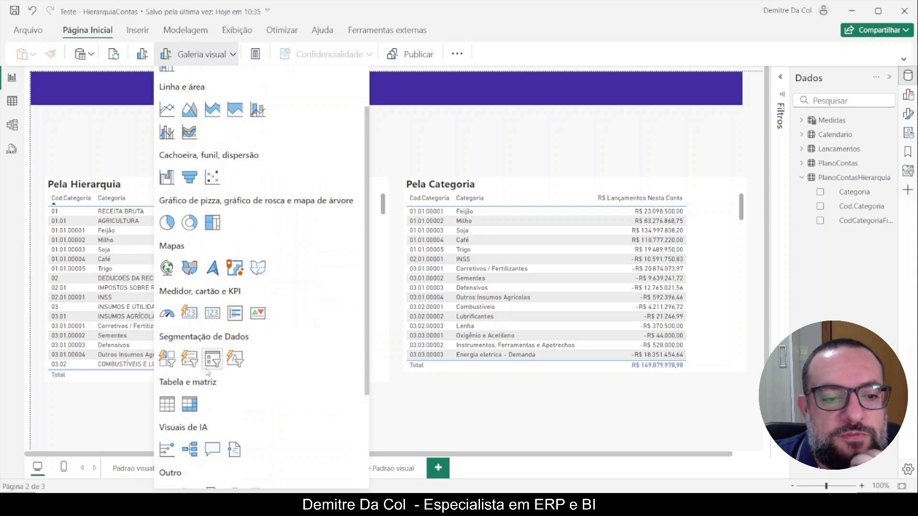
{"action": "left_click", "coordinate": [209, 364]}
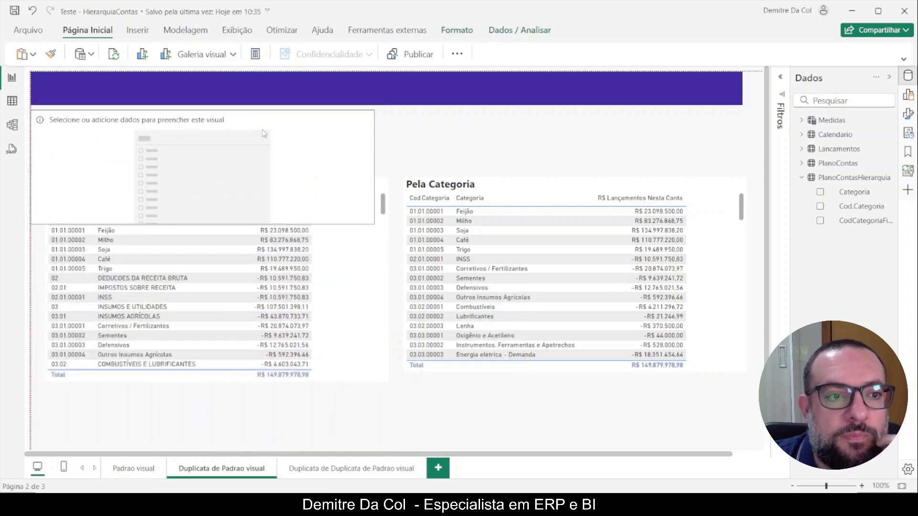
{"action": "left_click_drag", "start_coordinate": [388, 224], "coordinate": [379, 153]}
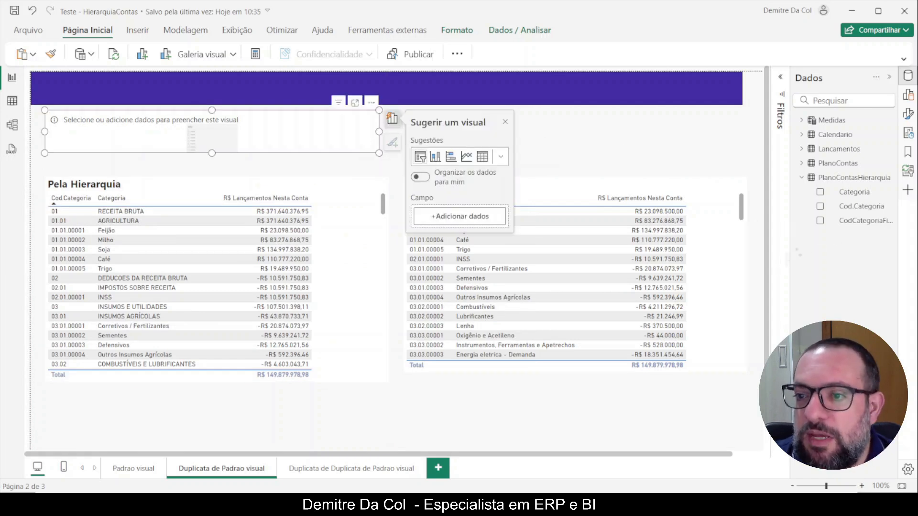
{"action": "left_click", "coordinate": [837, 162]}
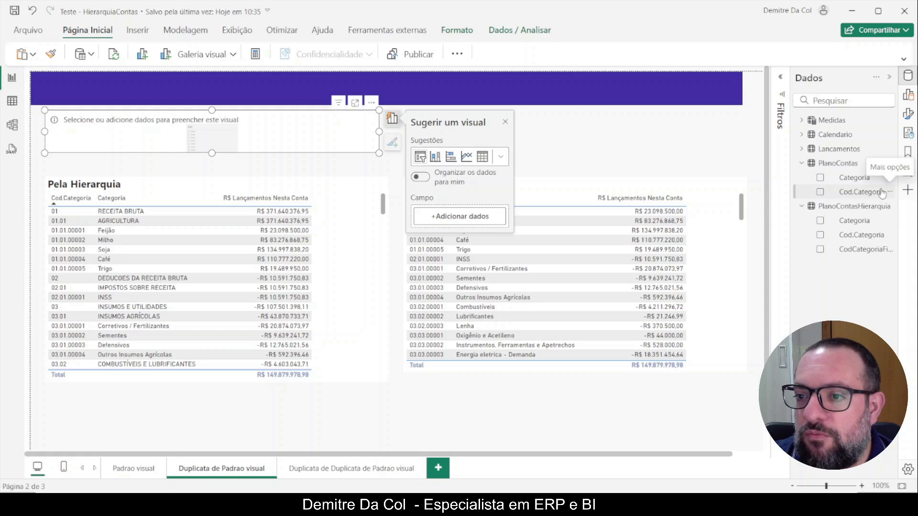
{"action": "left_click_drag", "start_coordinate": [854, 177], "coordinate": [212, 163]}
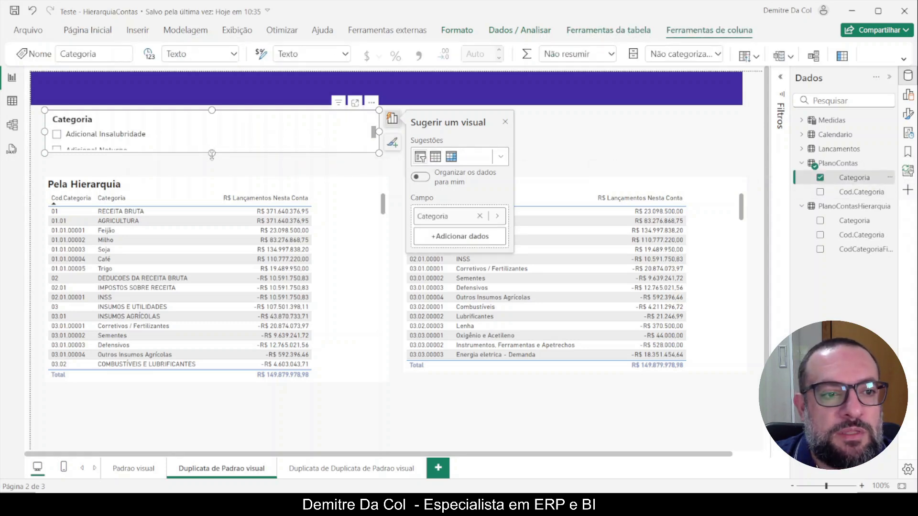
Step: Reshape the Categoria slicer into a tall, narrow list and move the Pela Hierarquia and Pela Categoria tables up beside it
{"action": "left_click_drag", "start_coordinate": [354, 194], "coordinate": [483, 193]}
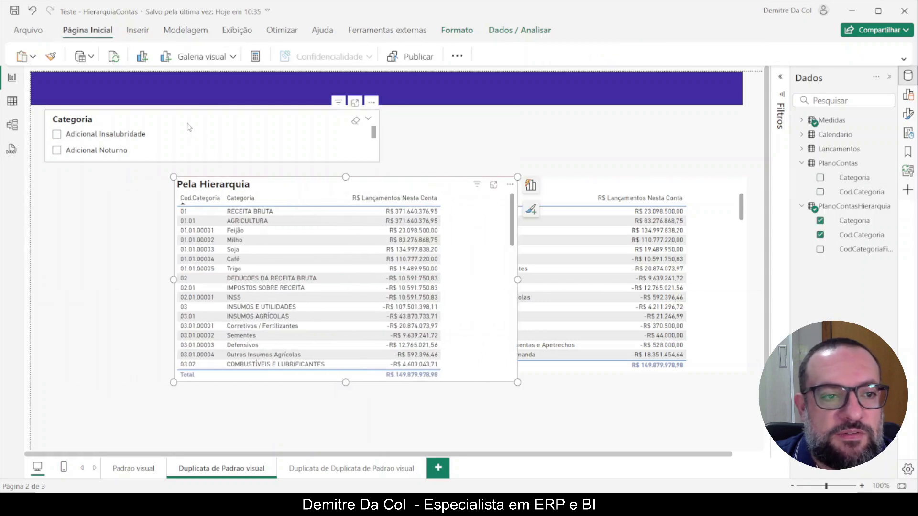
{"action": "left_click", "coordinate": [371, 157]}
{"action": "left_click_drag", "start_coordinate": [379, 164], "coordinate": [130, 382]}
{"action": "left_click", "coordinate": [325, 174]}
{"action": "left_click_drag", "start_coordinate": [300, 180], "coordinate": [270, 124]}
{"action": "left_click_drag", "start_coordinate": [506, 187], "coordinate": [557, 136]}
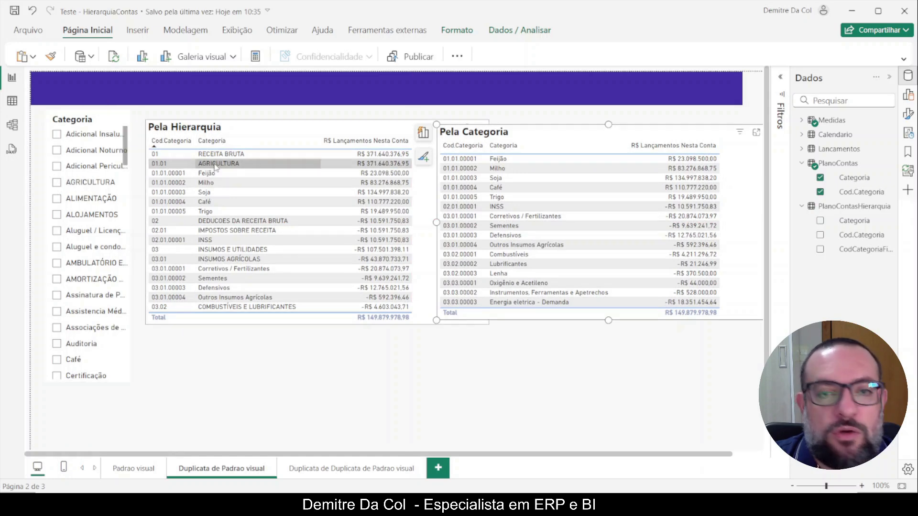
Step: Filter the report by AGRICULTURA in the slicer and clear it, then show the PlanoContas table data
{"action": "left_click", "coordinate": [56, 183]}
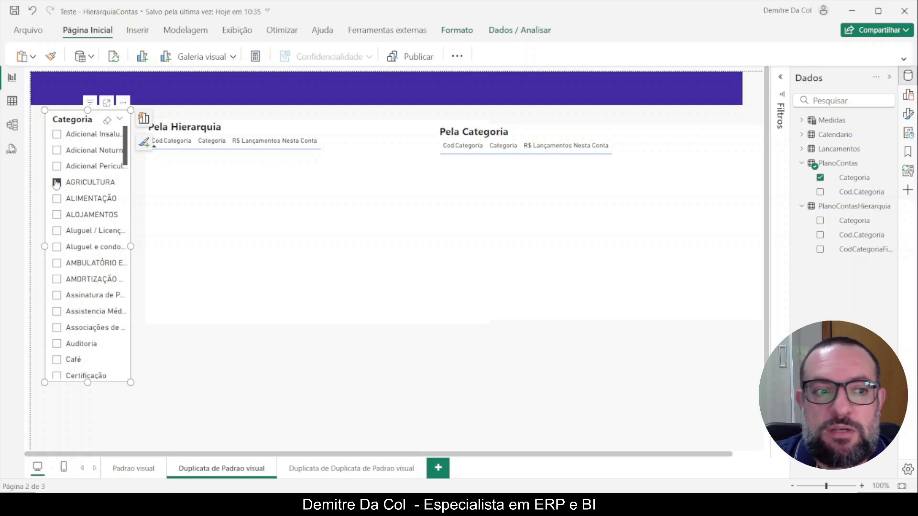
{"action": "left_click", "coordinate": [57, 183]}
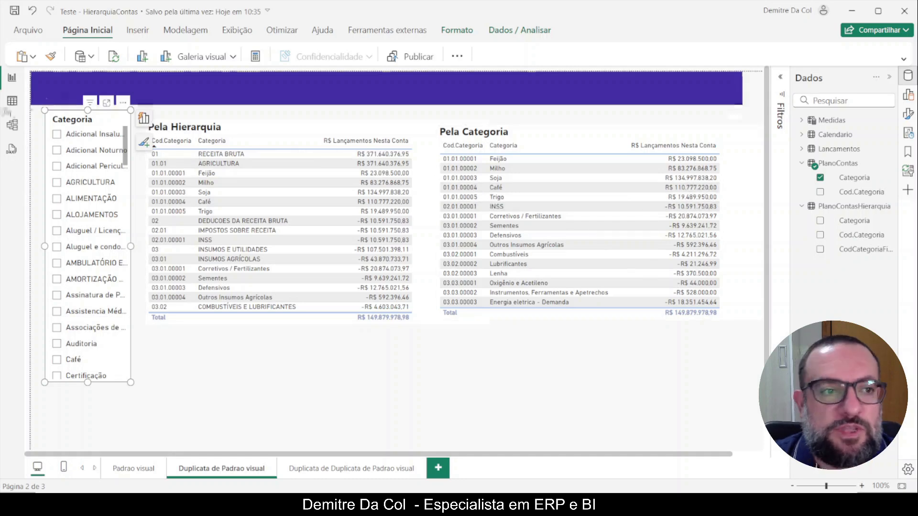
{"action": "left_click", "coordinate": [12, 101]}
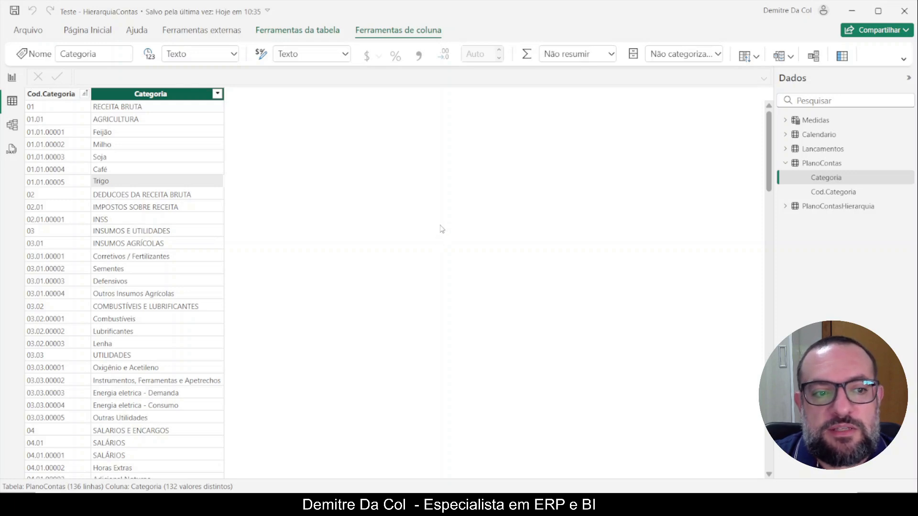
{"action": "left_click", "coordinate": [190, 101]}
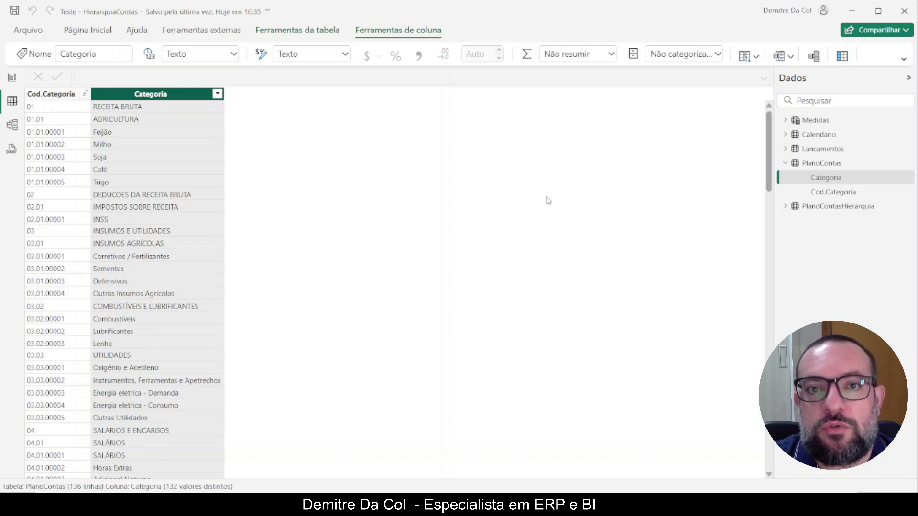
{"action": "left_click", "coordinate": [842, 57]}
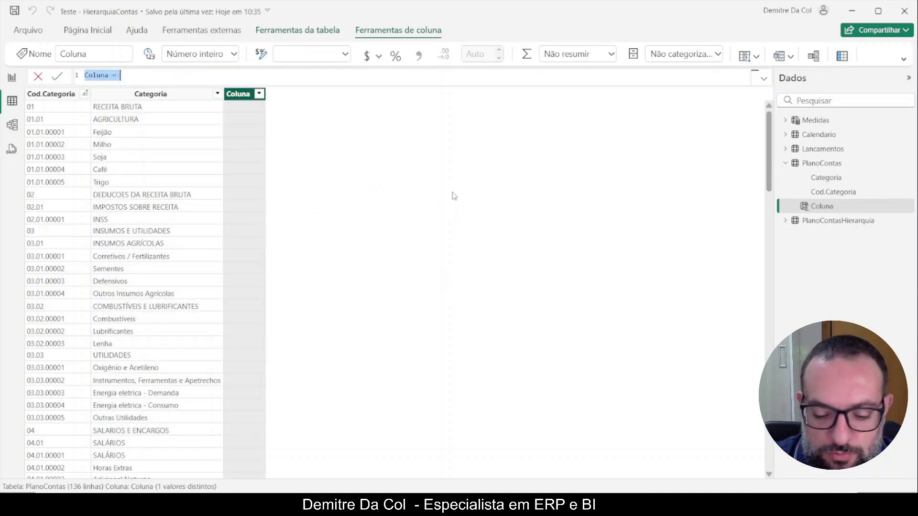
{"action": "key", "text": "Escape"}
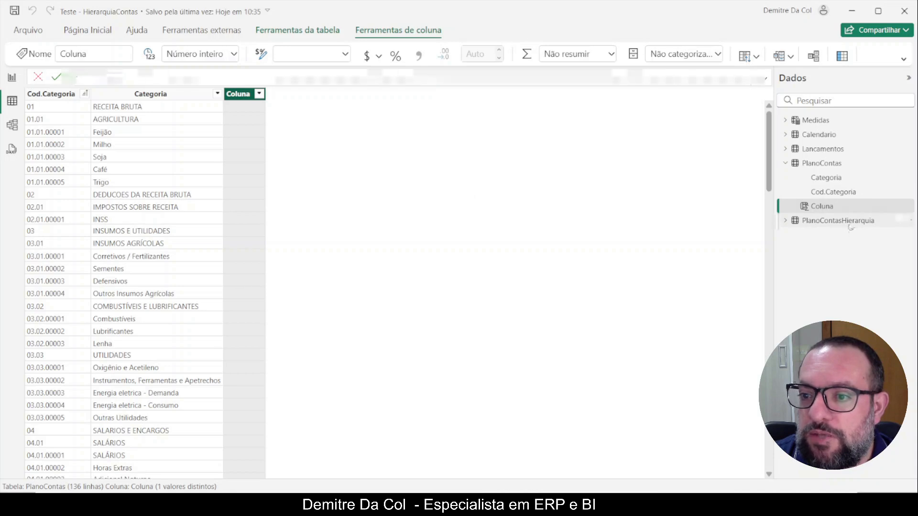
Step: Start a new calculated column named Nivel1 in the PlanoContasHierarquia table
{"action": "left_click", "coordinate": [843, 206]}
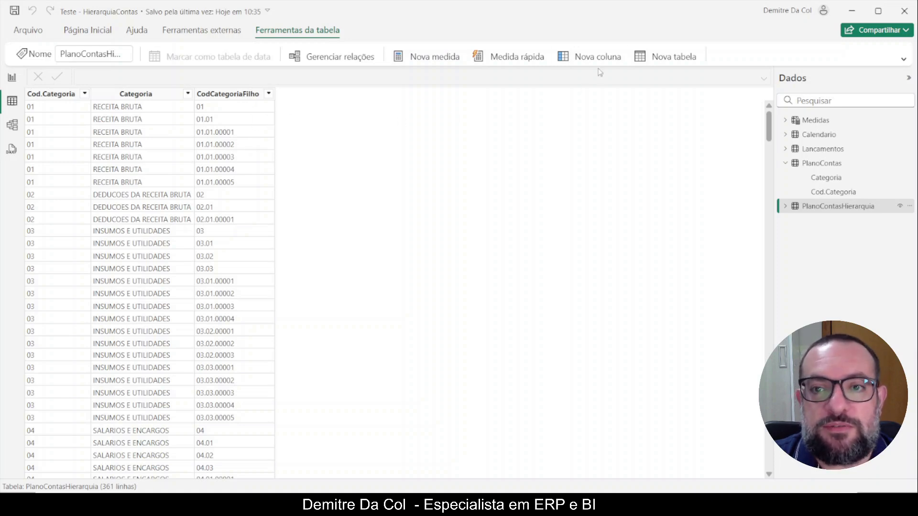
{"action": "left_click", "coordinate": [605, 57]}
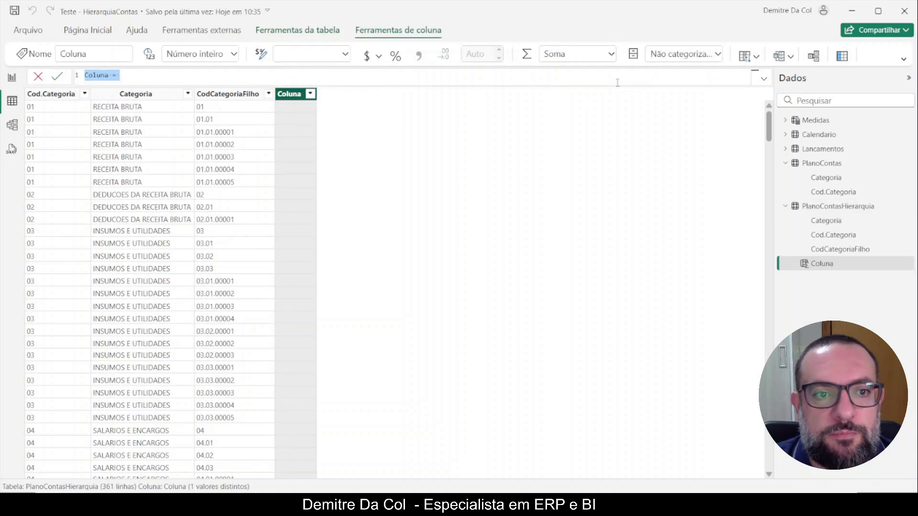
{"action": "type", "text": "Nivel"}
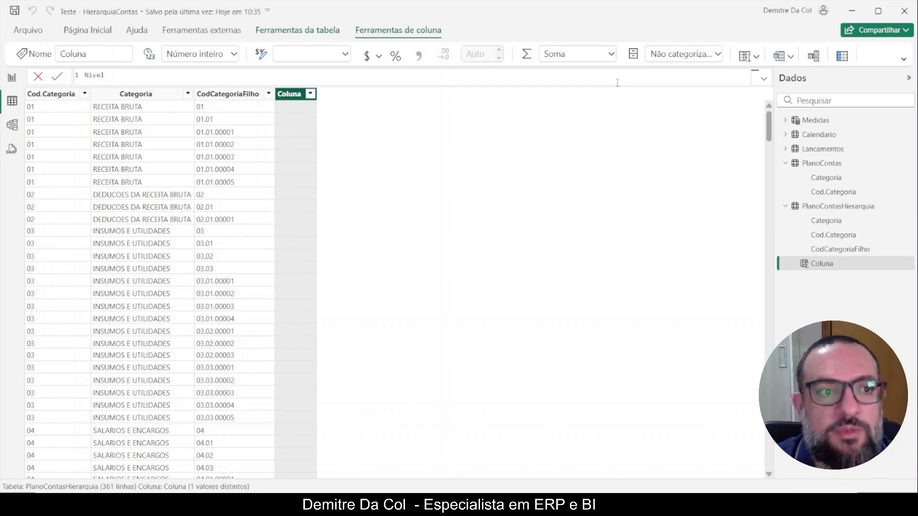
{"action": "type", "text": "1 ="}
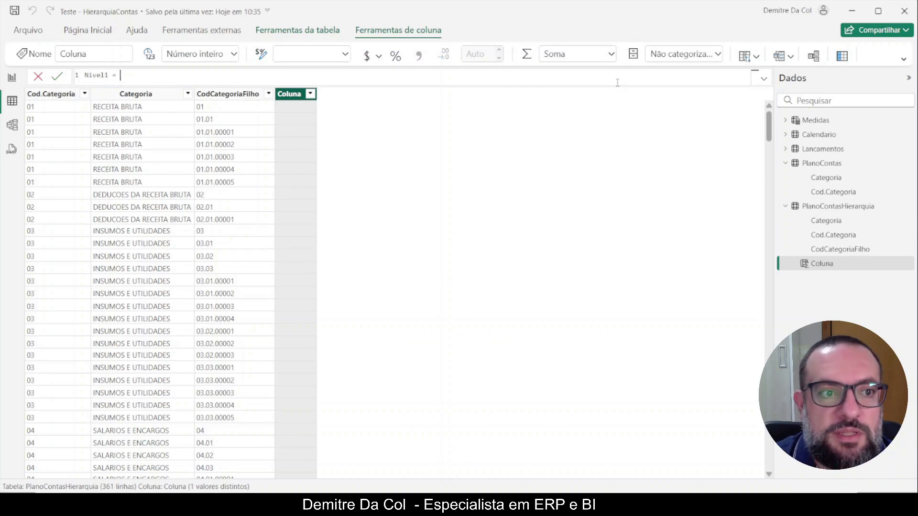
{"action": "key", "text": "shift+Return"}
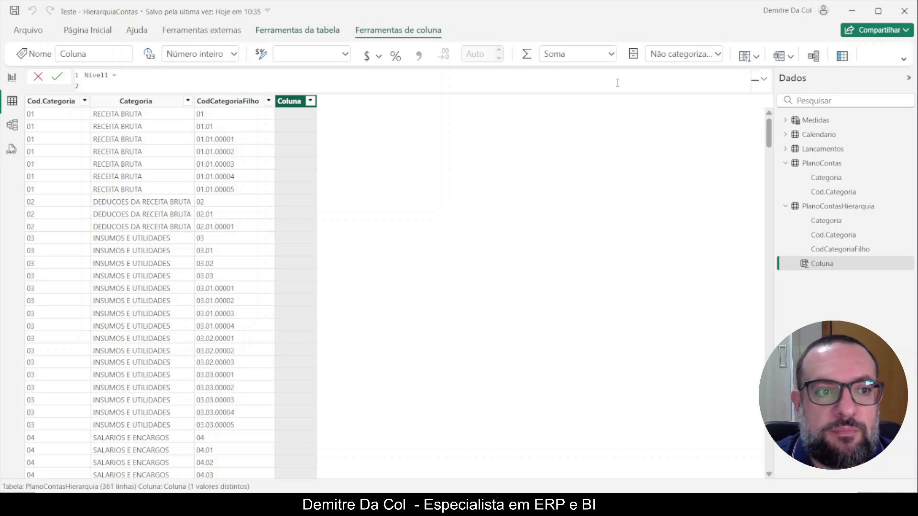
Step: Declare the variable vCodNivel in the Nivel1 formula as LEFT(PlanoContasHierarquia[Cod.Categoria], 2)
{"action": "key", "text": "Caps_Lock"}
{"action": "type", "text": "VAR"}
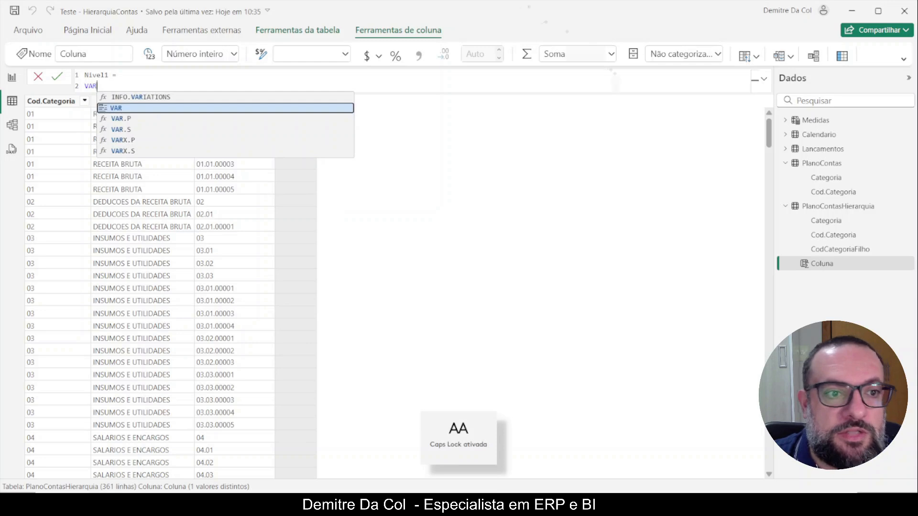
{"action": "scroll", "coordinate": [309, 82], "scroll_direction": "up", "scroll_amount": 4}
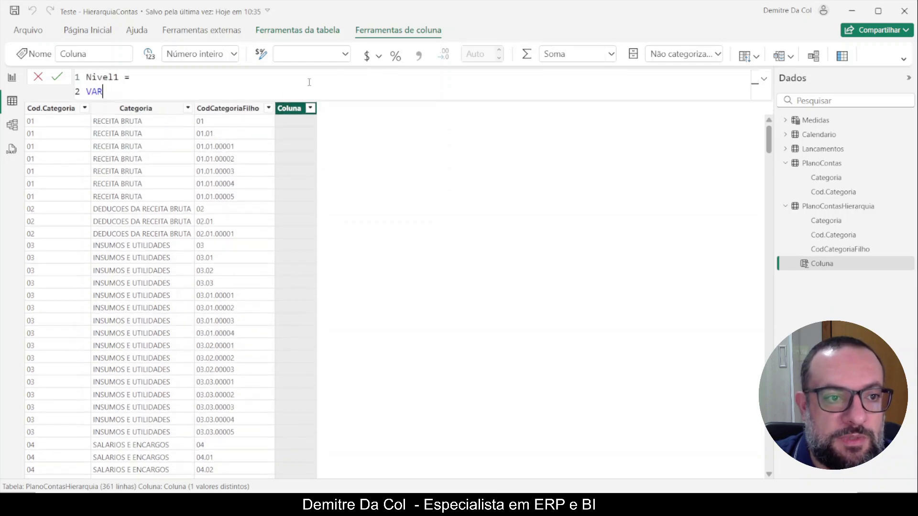
{"action": "key", "text": "Caps_Lock"}
{"action": "type", "text": "c"}
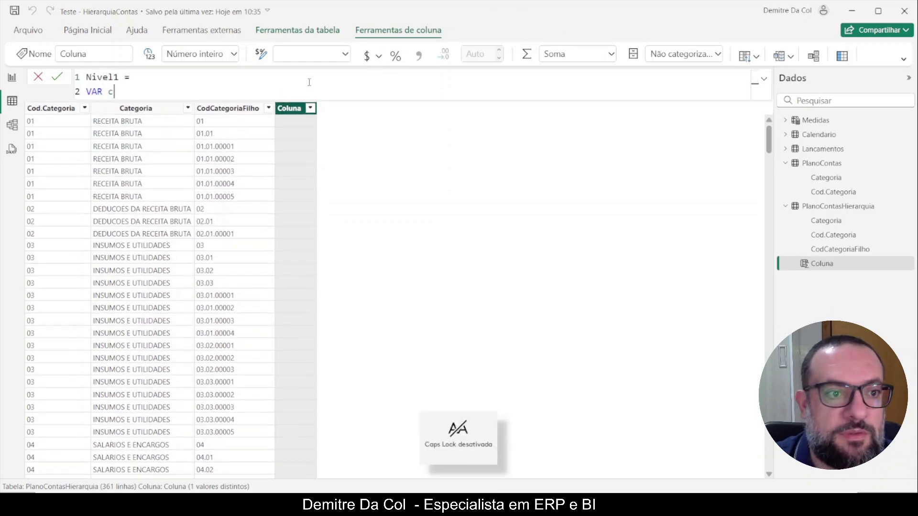
{"action": "key", "text": "BackSpace"}
{"action": "type", "text": "vCodNivel"}
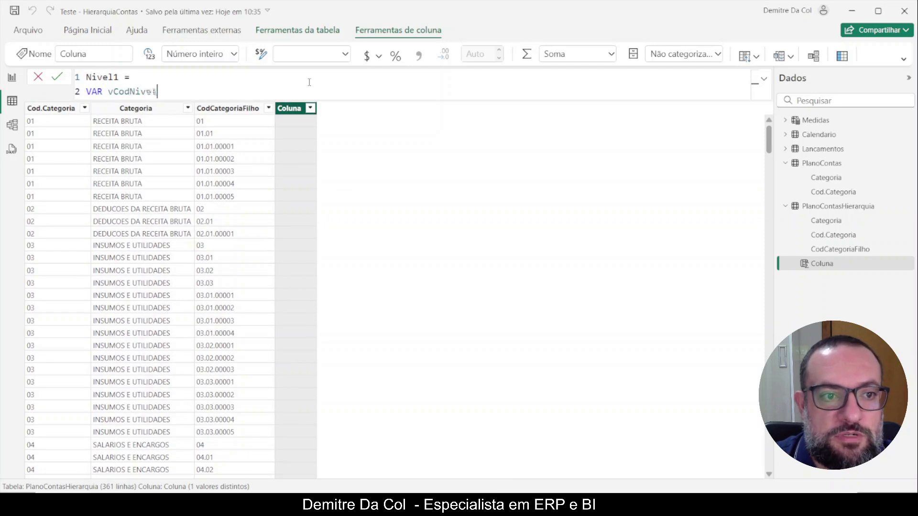
{"action": "type", "text": " = "}
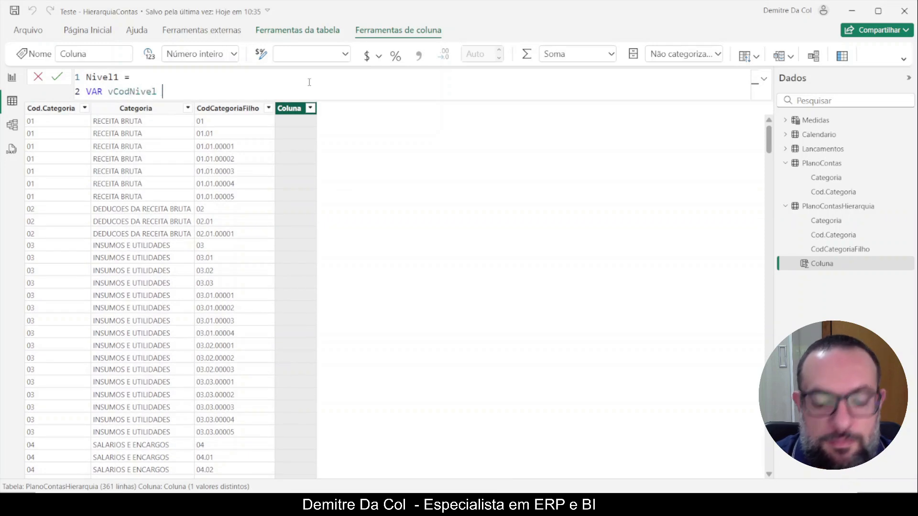
{"action": "type", "text": "left"}
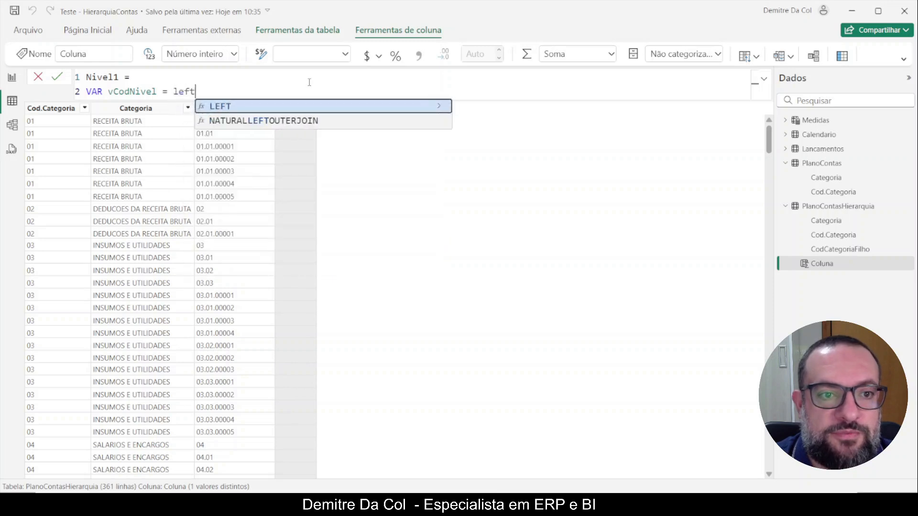
{"action": "key", "text": "Tab"}
{"action": "type", "text": "cod"}
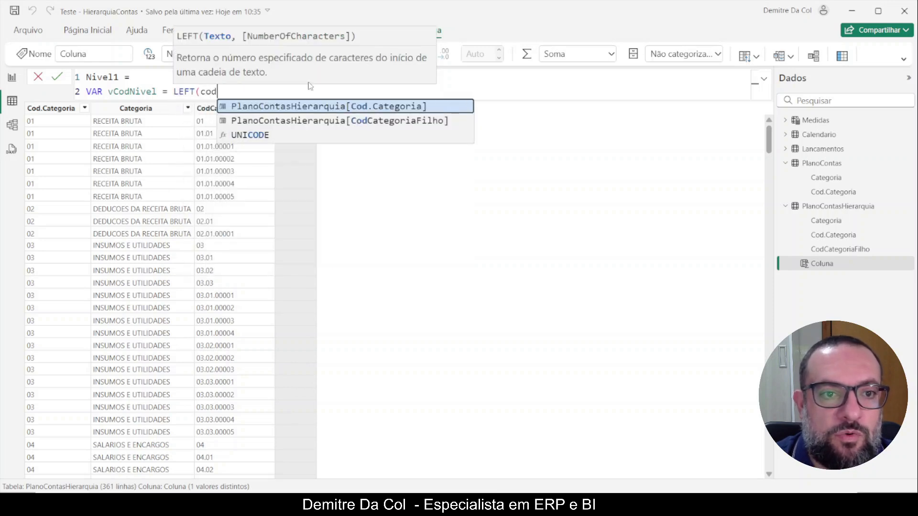
{"action": "key", "text": "Tab"}
{"action": "type", "text": ","}
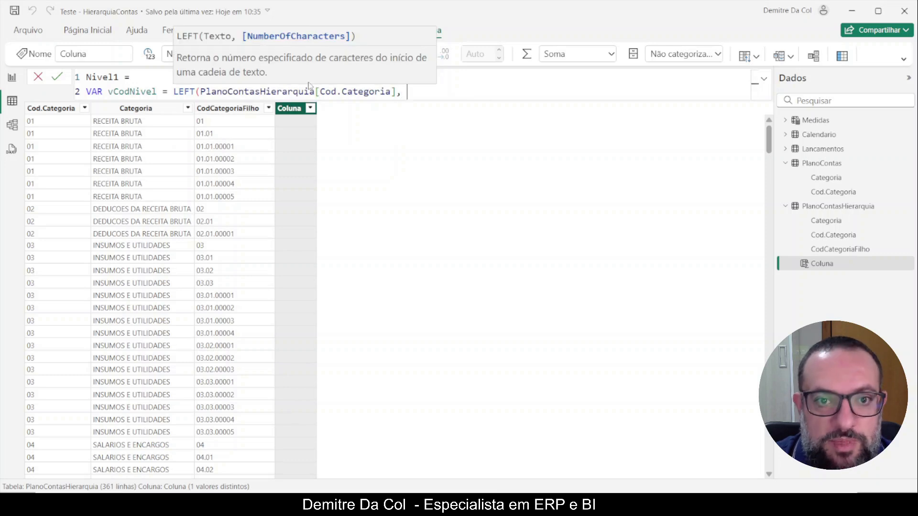
{"action": "type", "text": " 2)"}
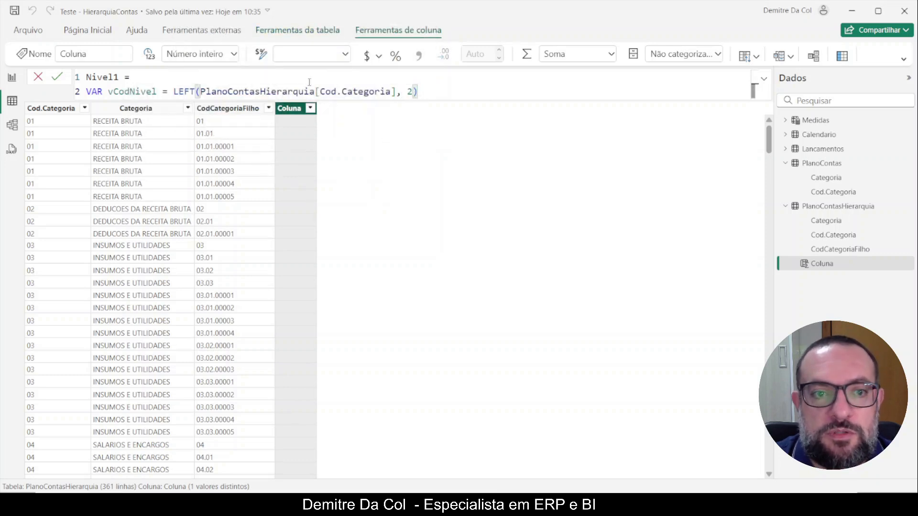
Step: Add a RETURN section to the Nivel1 formula that begins with the SELECTCOLUMNS function
{"action": "key", "text": "shift+Return"}
{"action": "key", "text": "Caps_Lock"}
{"action": "type", "text": "RETURN"}
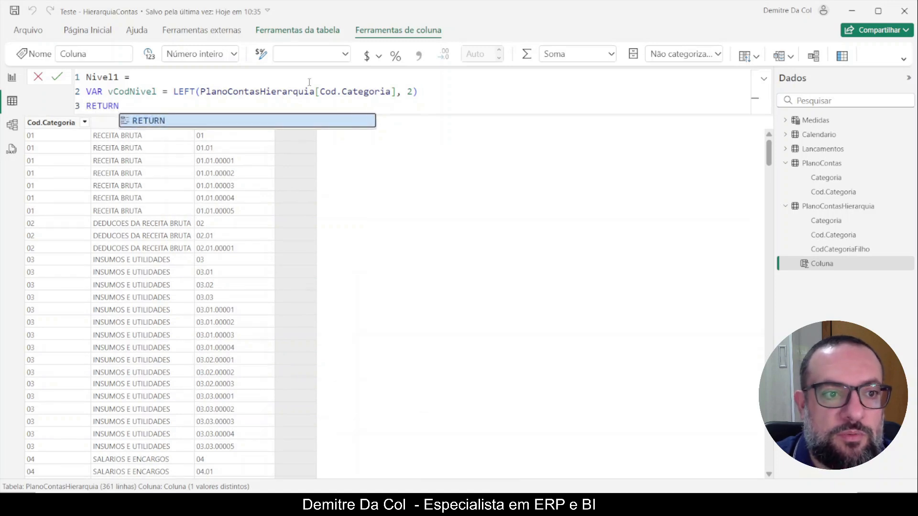
{"action": "key", "text": "Escape"}
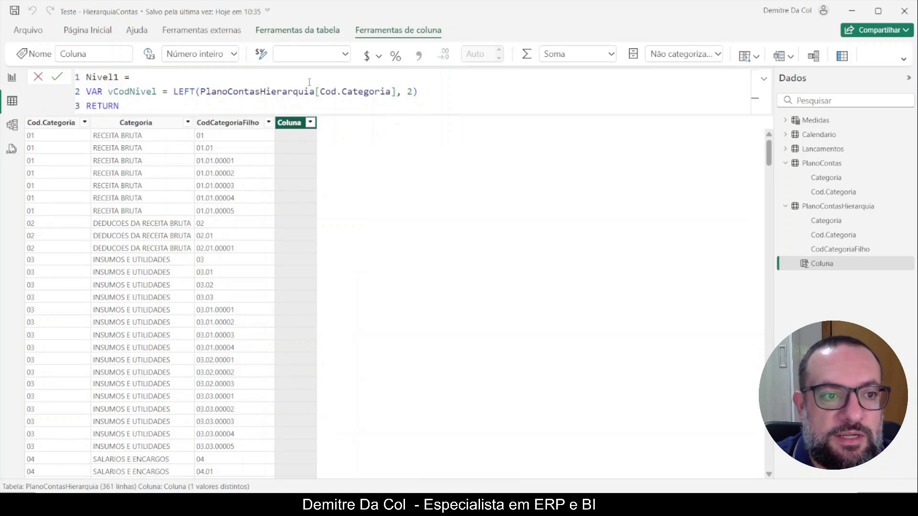
{"action": "key", "text": "shift+Return"}
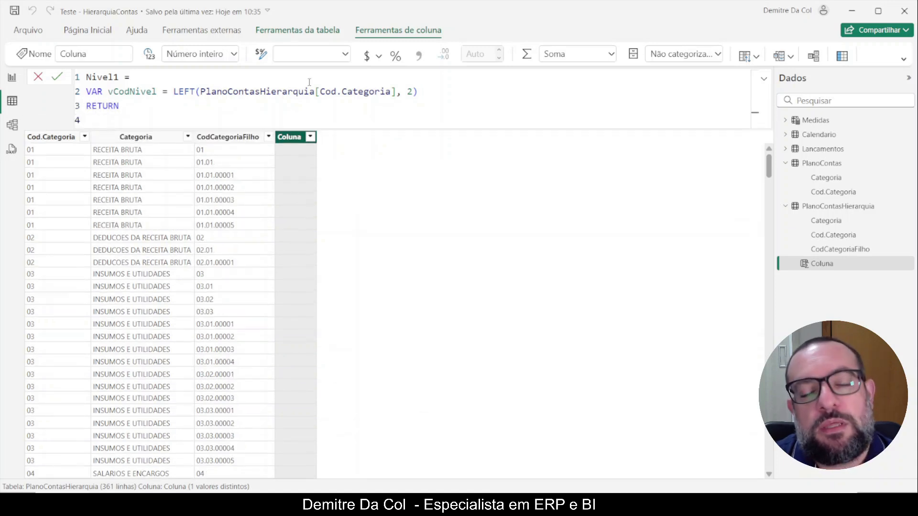
{"action": "type", "text": "SELECTCOL"}
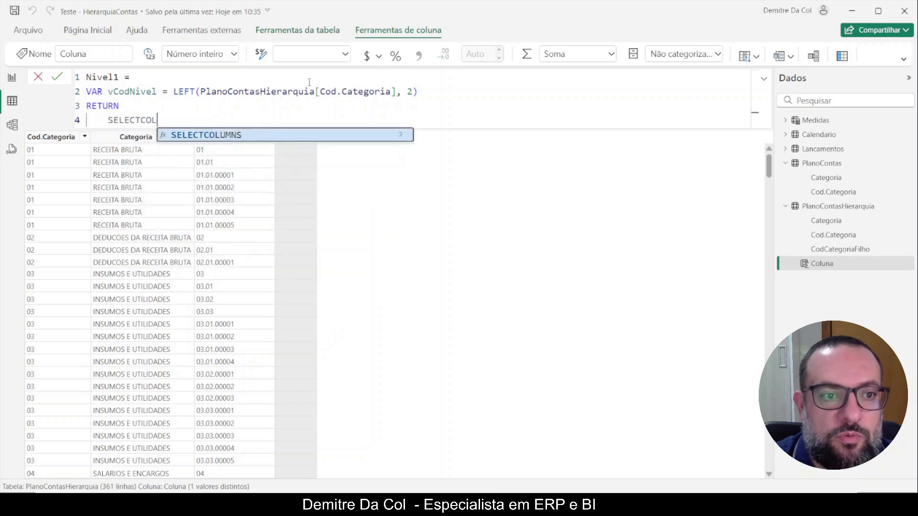
{"action": "key", "text": "Tab"}
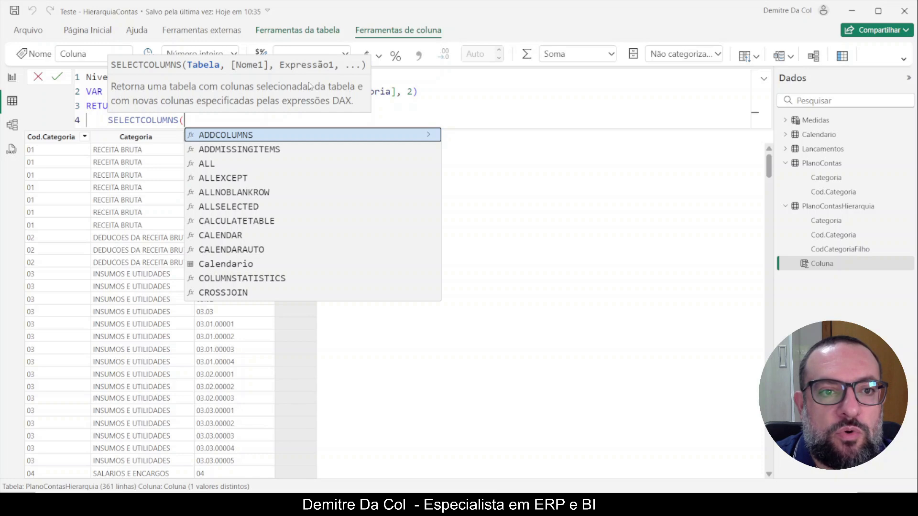
{"action": "key", "text": "shift+Return"}
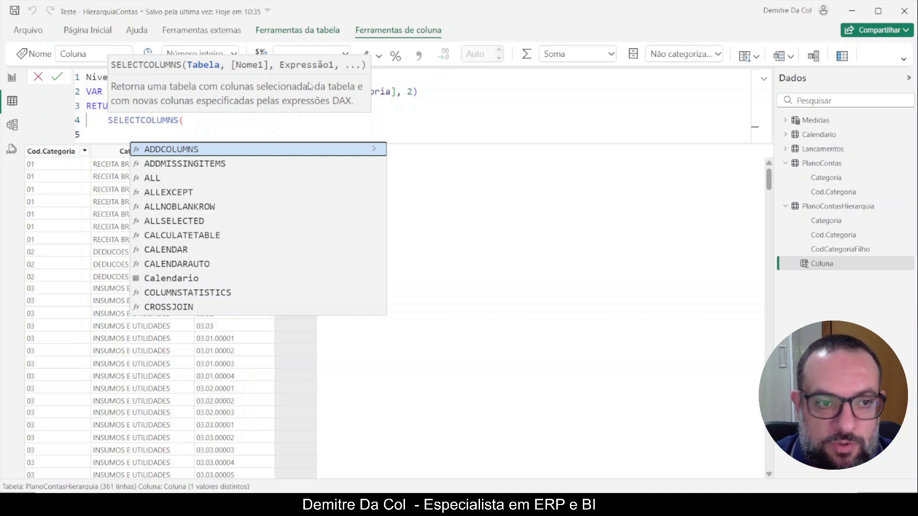
Step: Give SELECTCOLUMNS a FILTER over ALL(PlanoContas) as its table, with the condition PlanoContas[Cod.Categoria] = vCodNivel
{"action": "type", "text": "FILTER("}
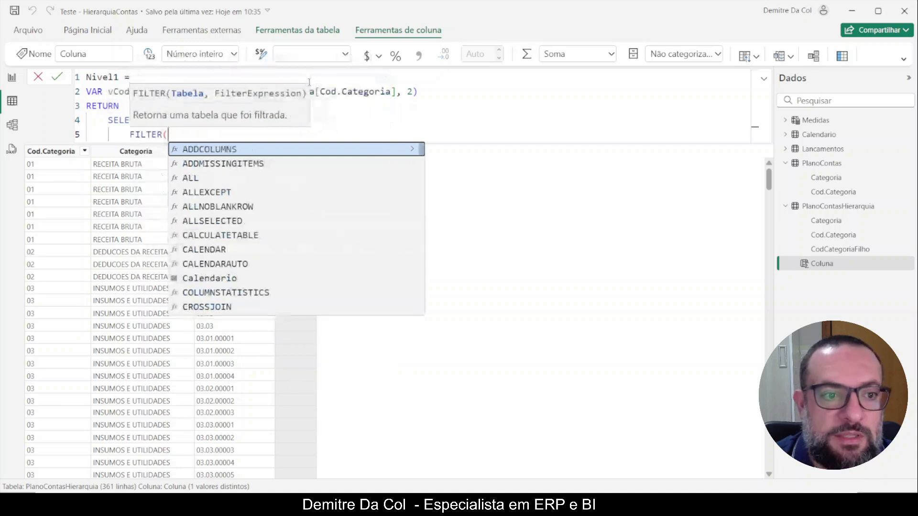
{"action": "key", "text": "Return"}
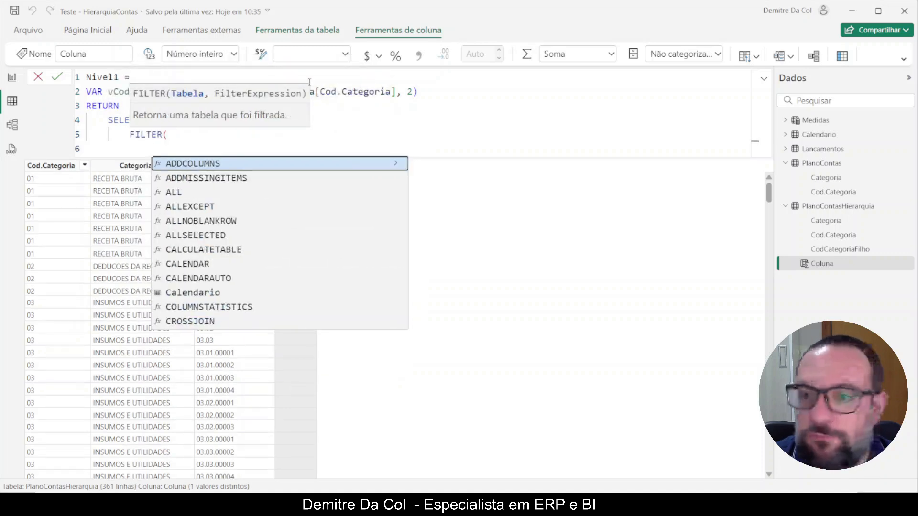
{"action": "type", "text": "ALL(PLAN"}
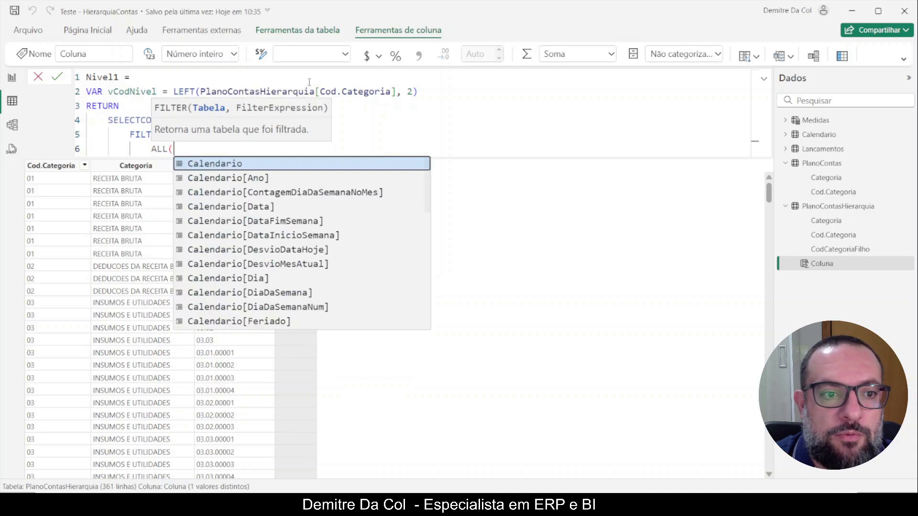
{"action": "key", "text": "Tab"}
{"action": "type", "text": "),"}
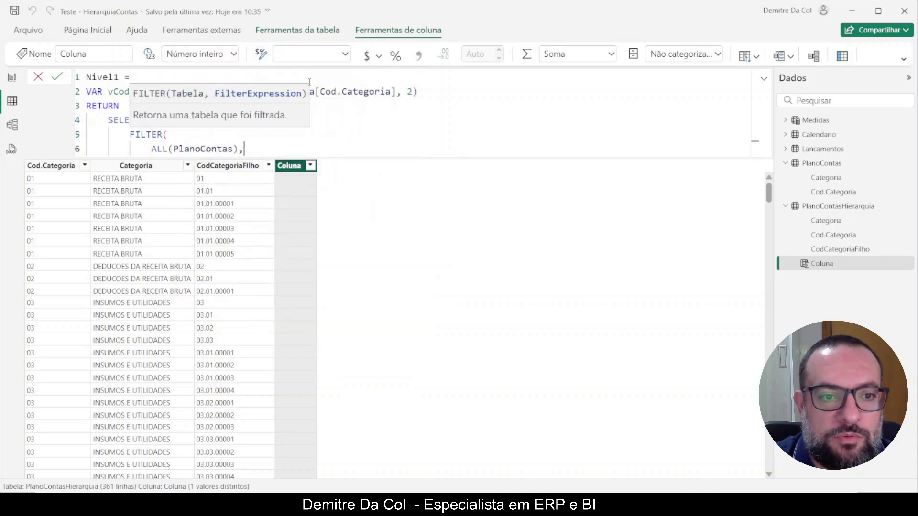
{"action": "key", "text": "shift+Return"}
{"action": "type", "text": "PlanoContas"}
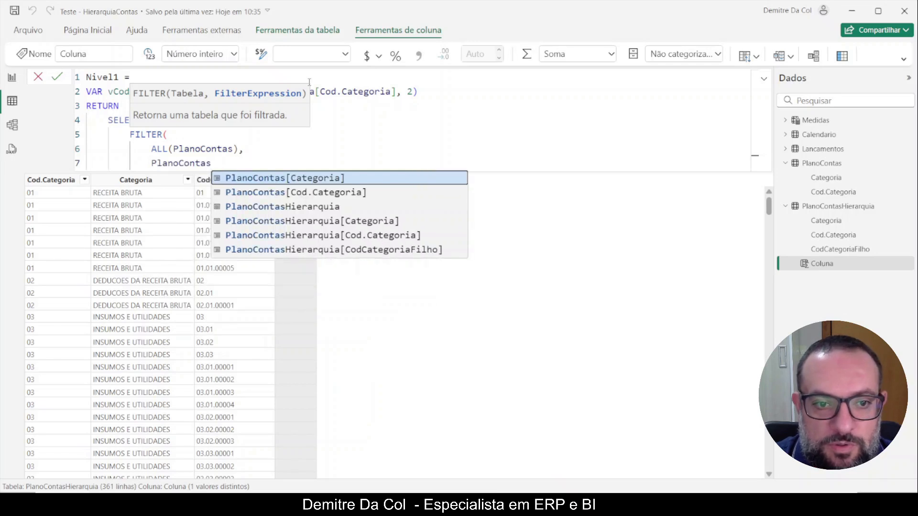
{"action": "key", "text": "Down"}
{"action": "key", "text": "Tab"}
{"action": "type", "text": "= vCodNivel"}
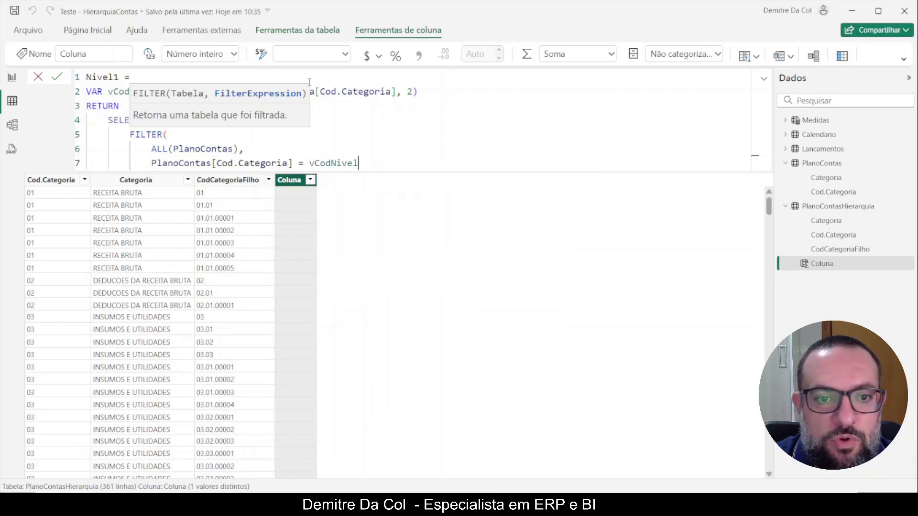
{"action": "key", "text": "Return"}
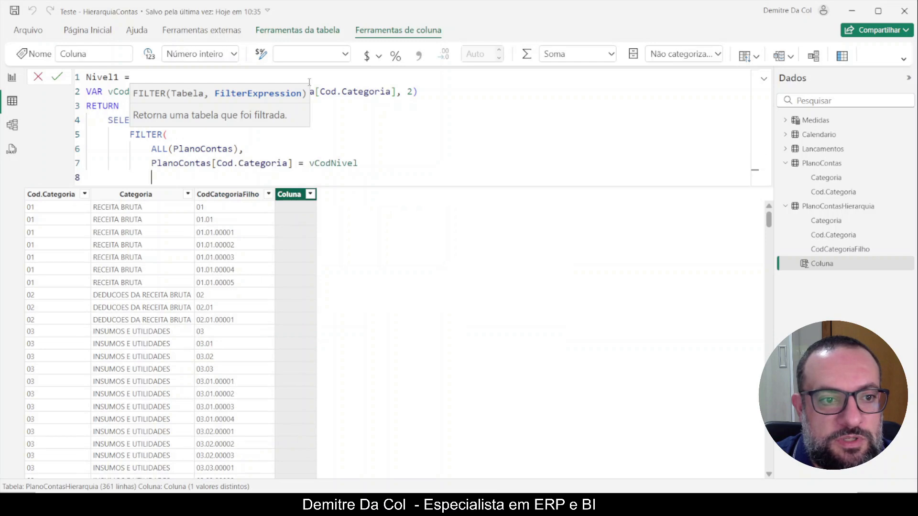
{"action": "type", "text": "),"}
{"action": "key", "text": "Return"}
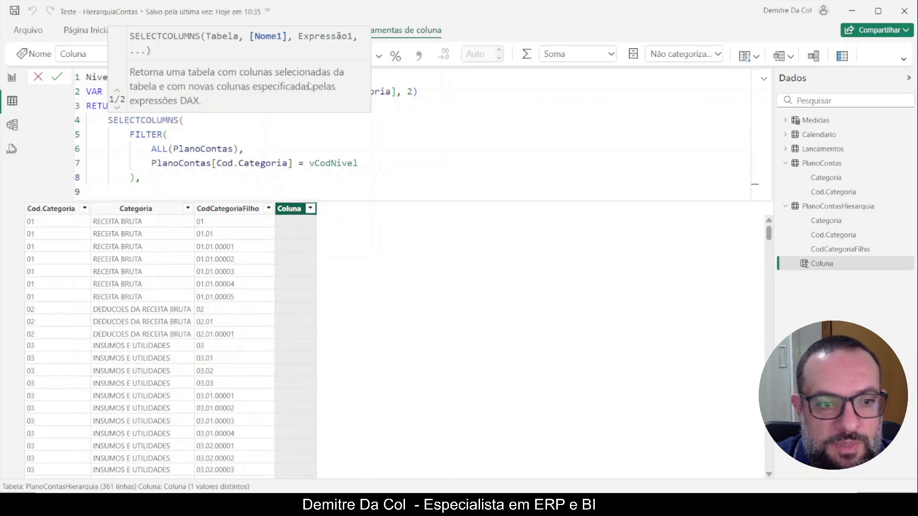
Step: Return [Categoria] as the SELECTCOLUMNS expression, close the function and commit the Nivel1 column
{"action": "type", "text": "[Ca"}
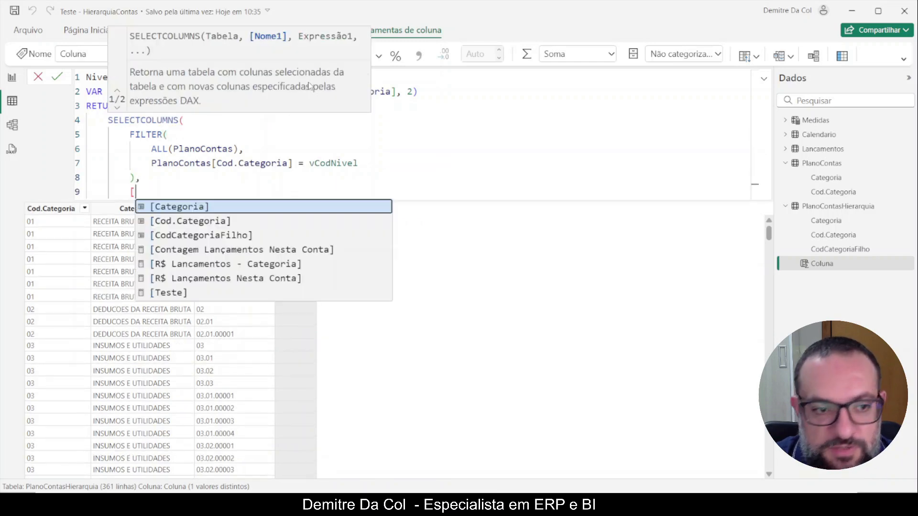
{"action": "key", "text": "Tab"}
{"action": "key", "text": "Return"}
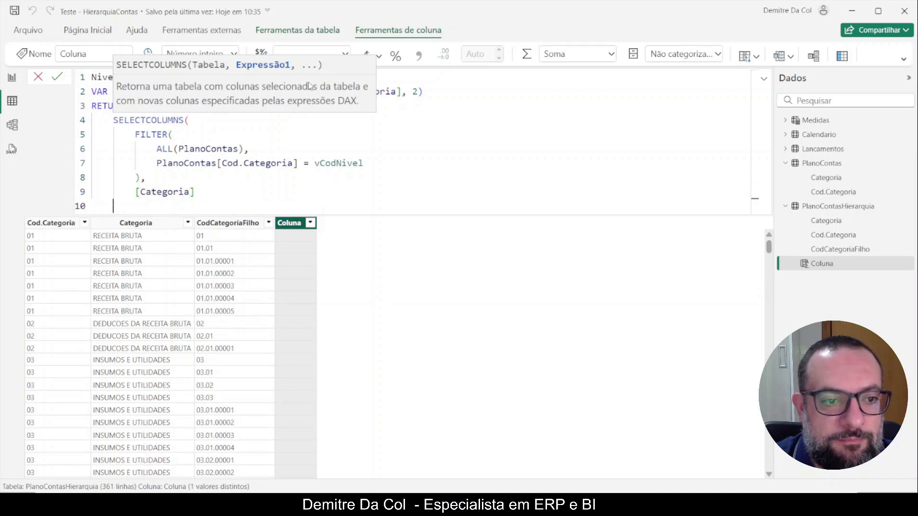
{"action": "type", "text": ")"}
{"action": "key", "text": "Return"}
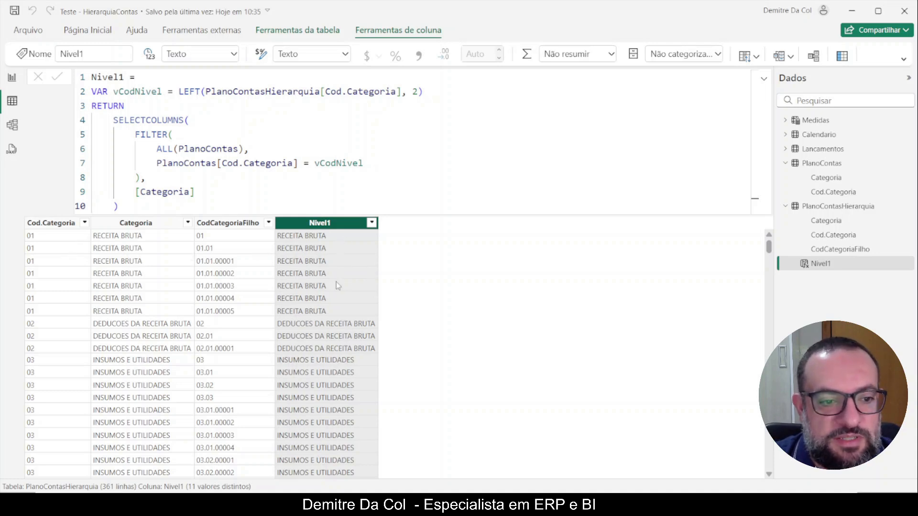
Step: Examine the Nivel1 values down the rows of PlanoContasHierarquia and select the whole Nivel1 formula
{"action": "scroll", "coordinate": [223, 326], "scroll_direction": "down", "scroll_amount": 7}
{"action": "scroll", "coordinate": [222, 325], "scroll_direction": "down", "scroll_amount": 20}
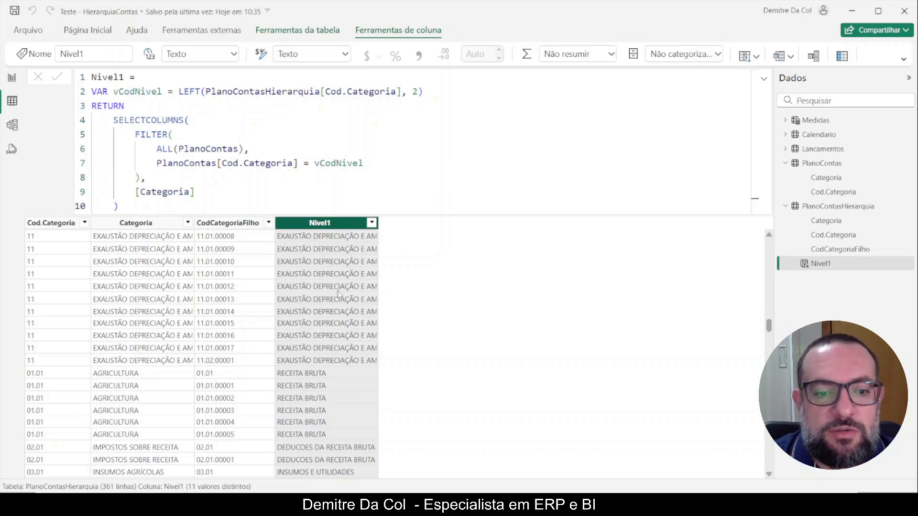
{"action": "scroll", "coordinate": [338, 293], "scroll_direction": "down", "scroll_amount": 12}
{"action": "scroll", "coordinate": [338, 293], "scroll_direction": "down", "scroll_amount": 15}
{"action": "scroll", "coordinate": [338, 293], "scroll_direction": "down", "scroll_amount": 18}
{"action": "left_click", "coordinate": [246, 111]}
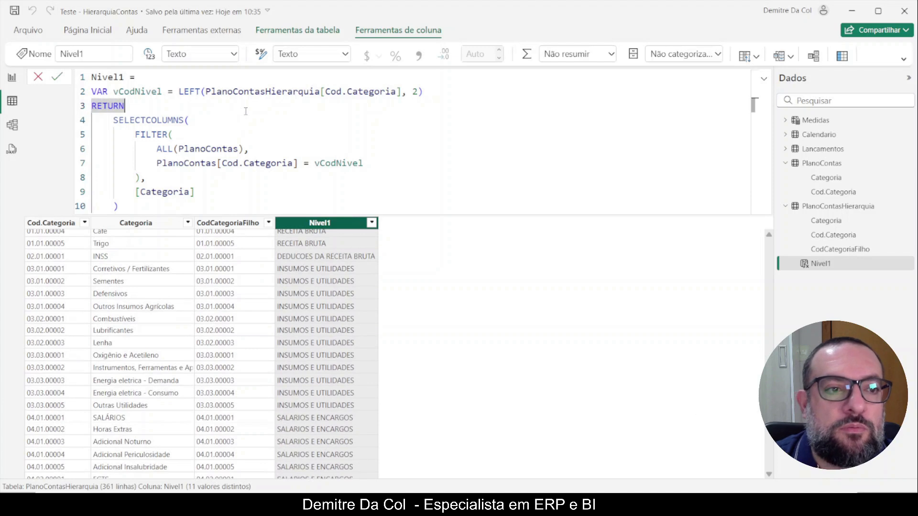
{"action": "key", "text": "ctrl+a"}
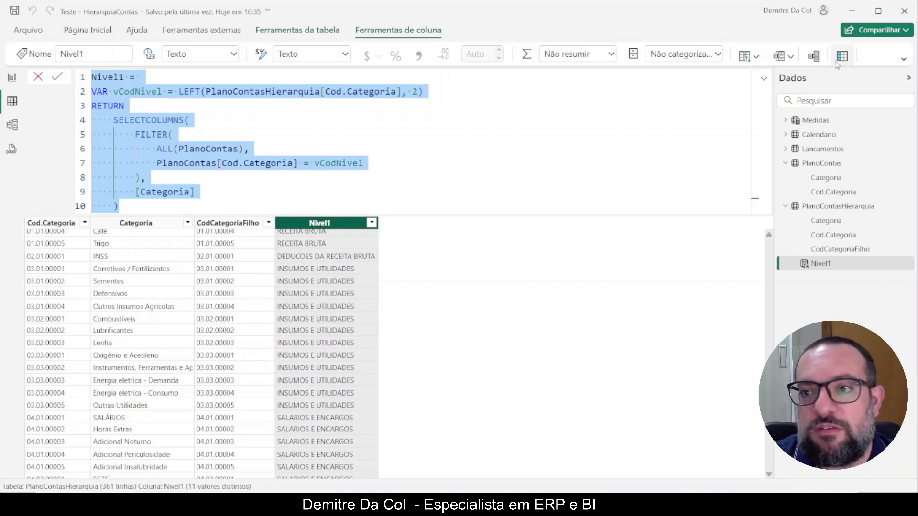
{"action": "scroll", "coordinate": [598, 285], "scroll_direction": "up", "scroll_amount": 5}
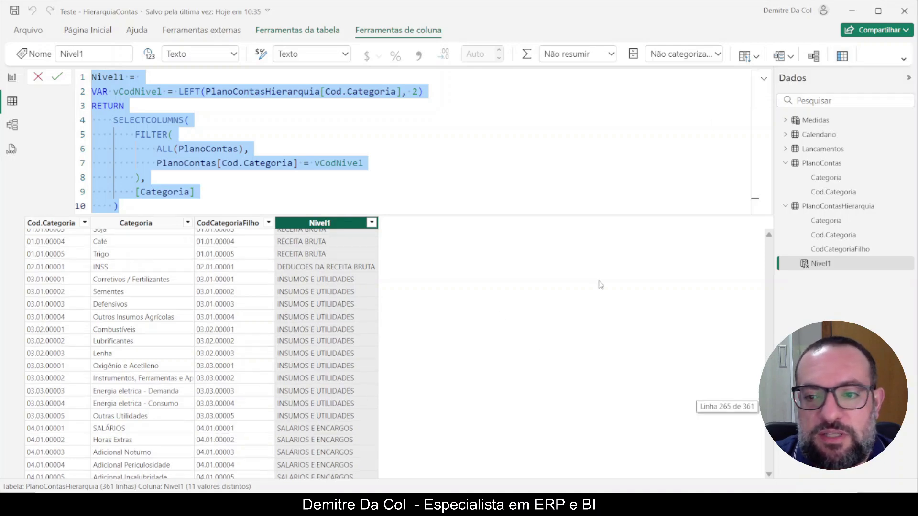
{"action": "scroll", "coordinate": [425, 242], "scroll_direction": "up", "scroll_amount": 15}
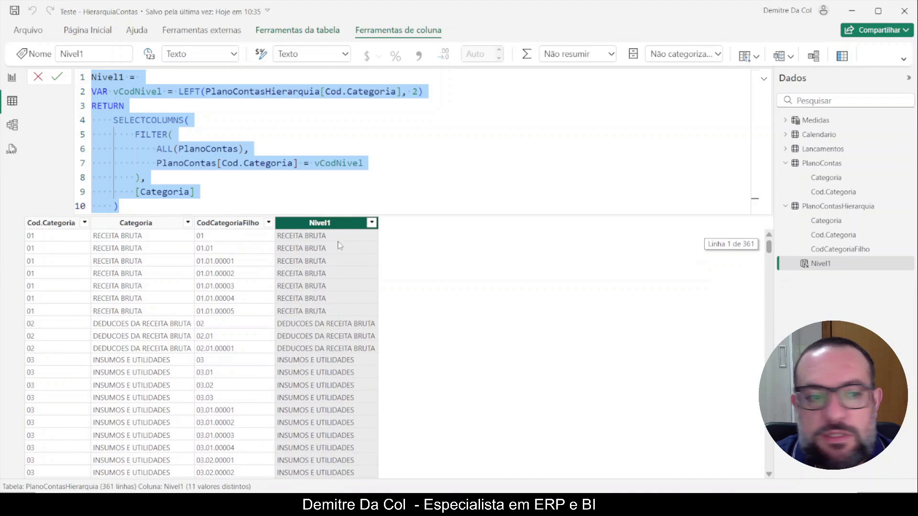
Step: Filter the Categoria column to AGRICULTURA and select the Nivel1 column to check its values
{"action": "left_click", "coordinate": [187, 222]}
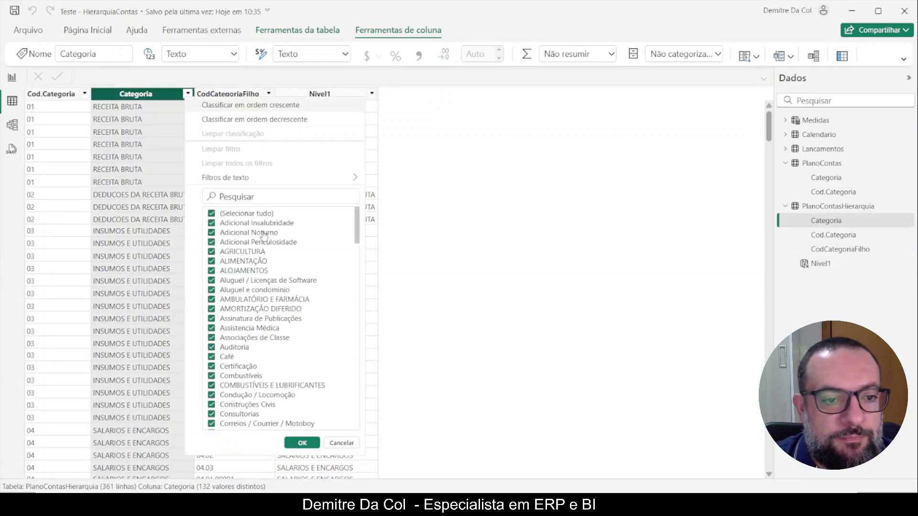
{"action": "type", "text": "REE"}
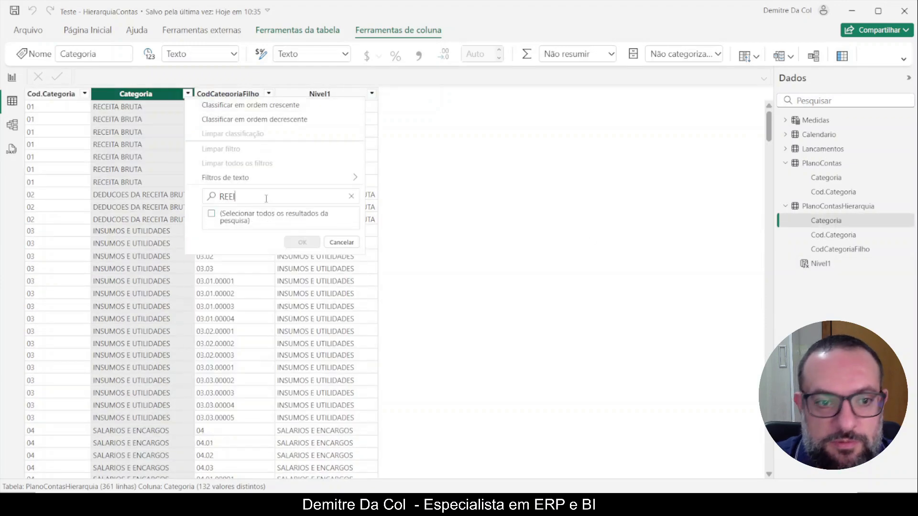
{"action": "key", "text": "BackSpace"}
{"action": "type", "text": "CEITA"}
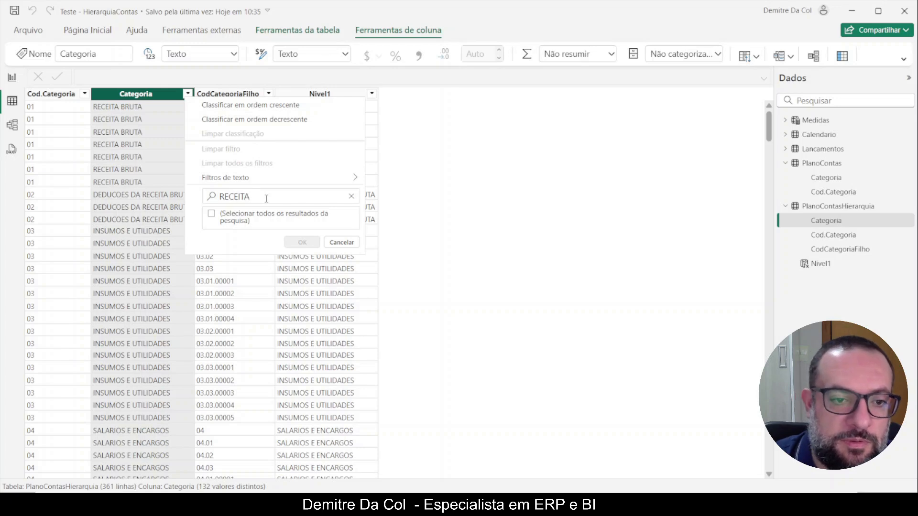
{"action": "left_click_drag", "start_coordinate": [267, 199], "coordinate": [193, 201]}
{"action": "type", "text": "AGRIC"}
{"action": "double_click", "coordinate": [222, 197]}
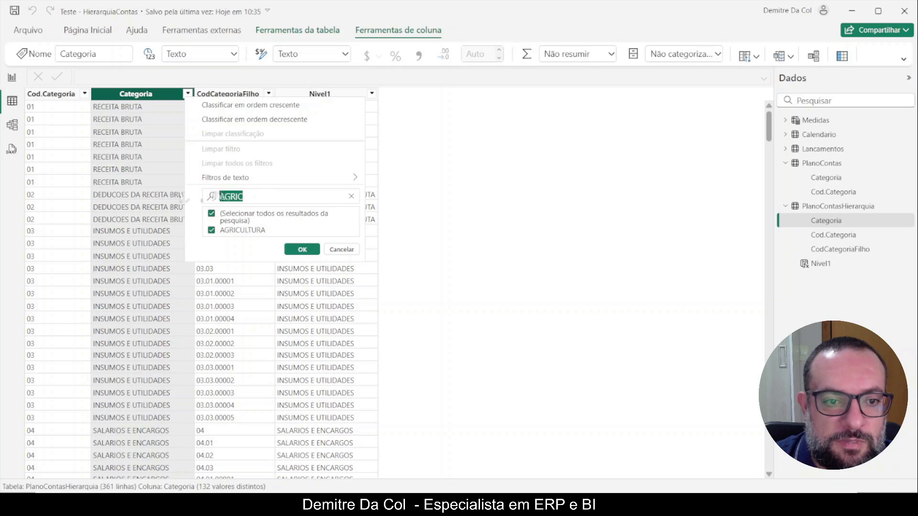
{"action": "left_click", "coordinate": [302, 249]}
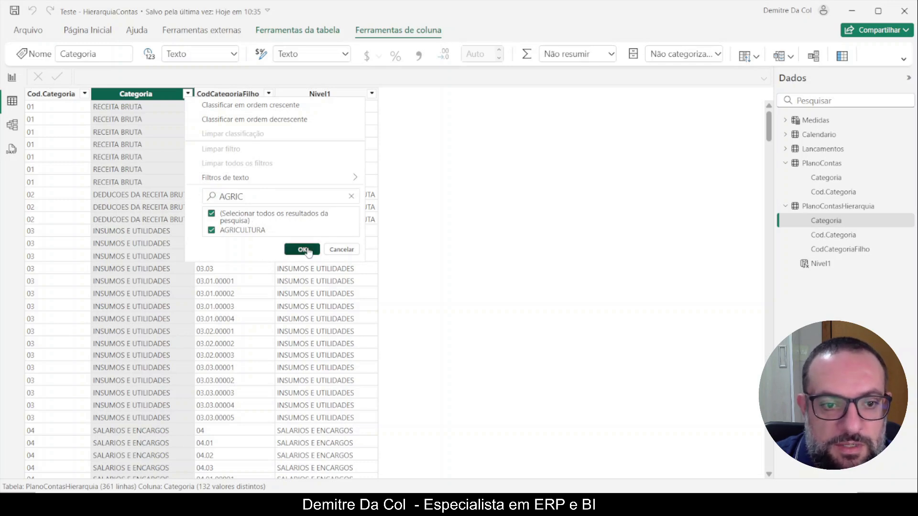
{"action": "left_click", "coordinate": [329, 95]}
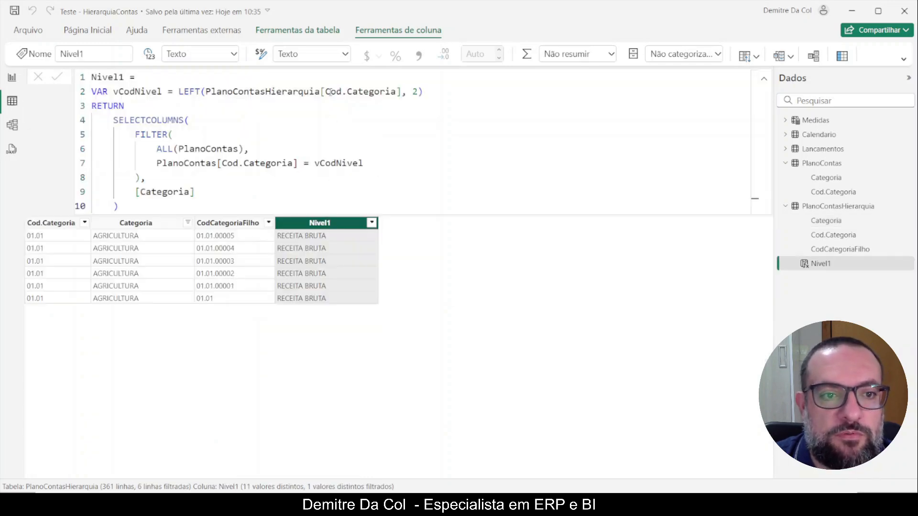
Step: Create a new calculated column in PlanoContasHierarquia from the copied Nivel1 formula and name it Nivel2
{"action": "left_click", "coordinate": [842, 55]}
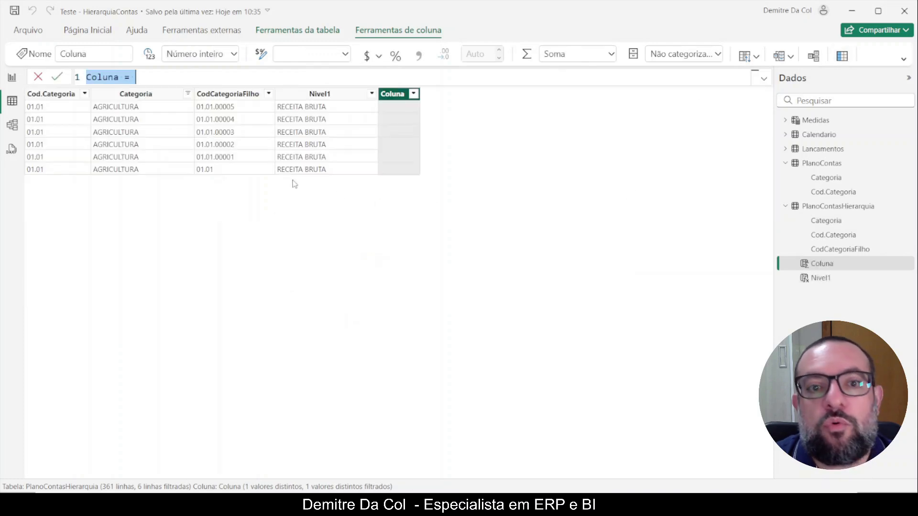
{"action": "type", "text": "Nivel1 = VAR vCodNivel = LEFT(PlanoContasHierarquia[Cod.Categoria], 2) RETURN     SELECTCOLUMNS(         FILTER(             ALL(PlanoContas),             PlanoContas[Cod.Categoria] = vCodNivel         ),         [Categoria]     )"}
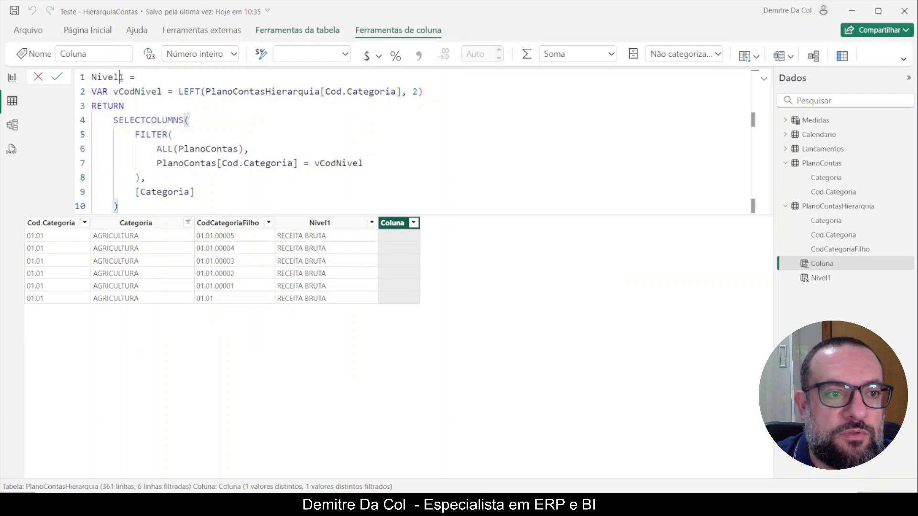
{"action": "type", "text": "2"}
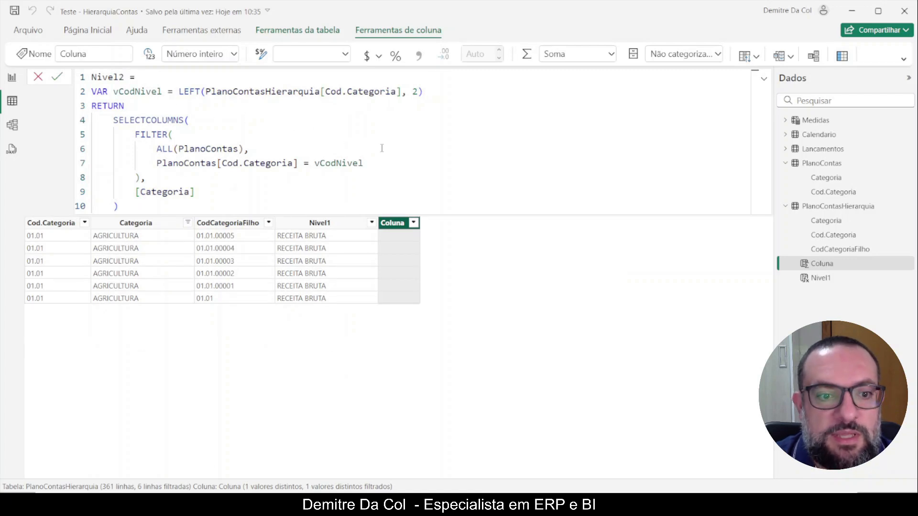
Step: Insert a line below the Nivel2 name in the formula that opens an IF function
{"action": "key", "text": "Down"}
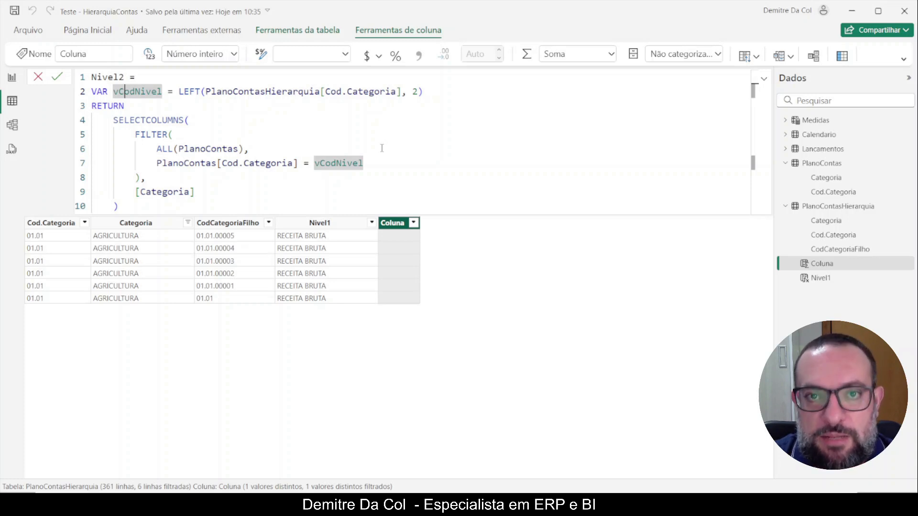
{"action": "key", "text": "ctrl+Right"}
{"action": "key", "text": "ctrl+Right"}
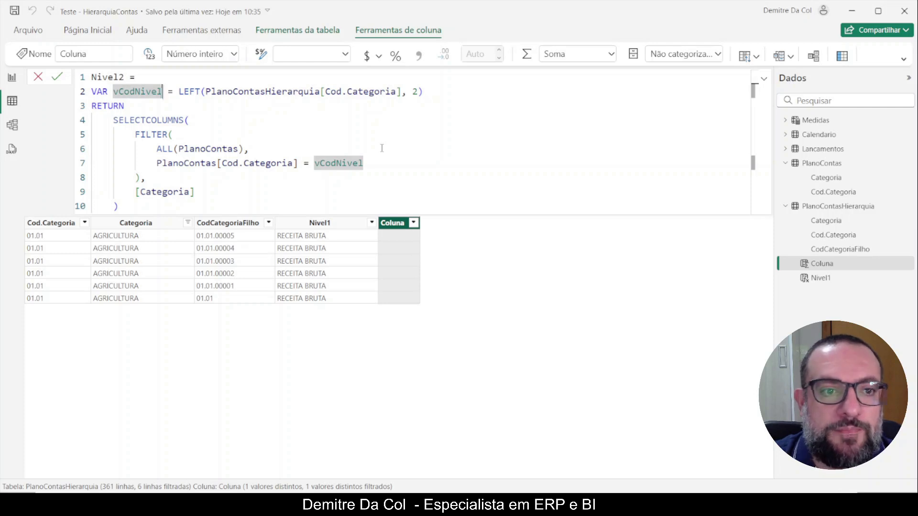
{"action": "key", "text": "Up"}
{"action": "key", "text": "shift+Return"}
{"action": "type", "text": "IF"}
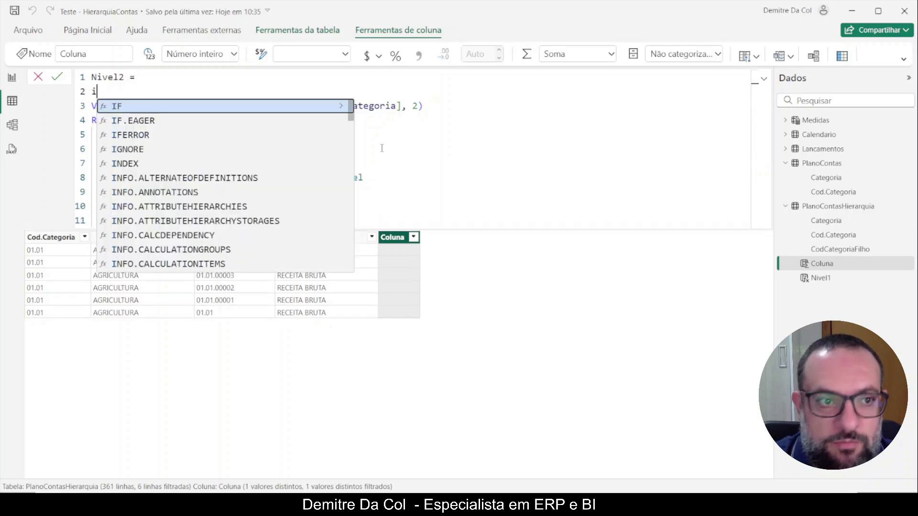
{"action": "key", "text": "BackSpace"}
{"action": "key", "text": "BackSpace"}
{"action": "type", "text": "IF("}
{"action": "key", "text": "BackSpace"}
{"action": "key", "text": "BackSpace"}
{"action": "key", "text": "BackSpace"}
{"action": "key", "text": "Caps_Lock"}
{"action": "type", "text": "IF("}
{"action": "key", "text": "shift+Return"}
Step: Set the IF condition to LEN(PlanoContasHierarquia[Cod.Categoria]) >= 5
{"action": "type", "text": "LEN"}
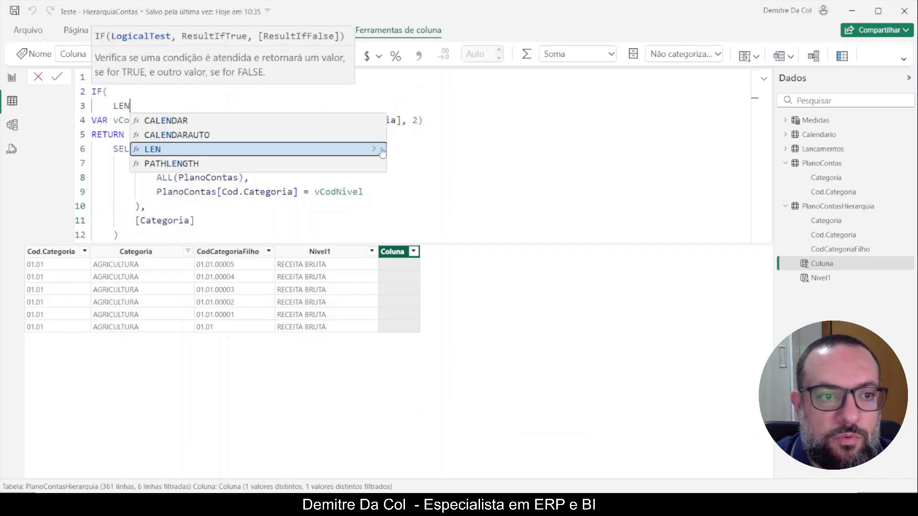
{"action": "left_click", "coordinate": [382, 149]}
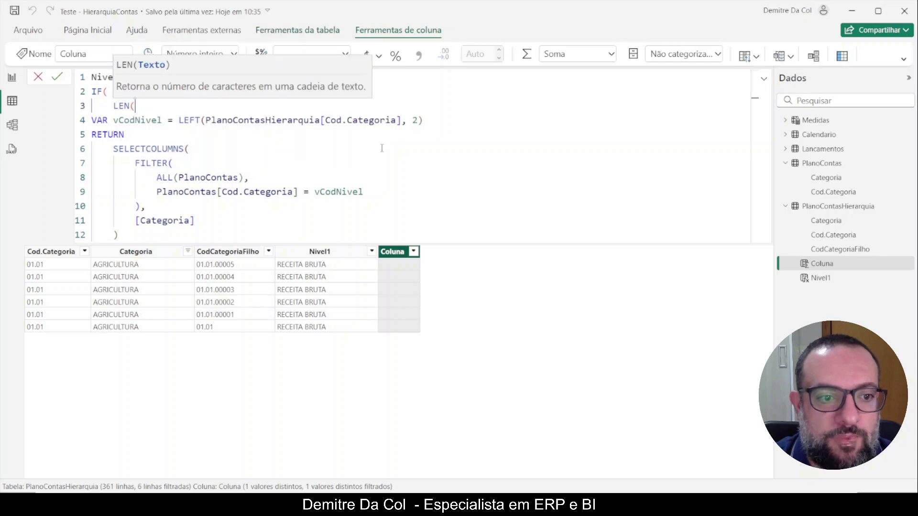
{"action": "type", "text": "COD"}
{"action": "key", "text": "Tab"}
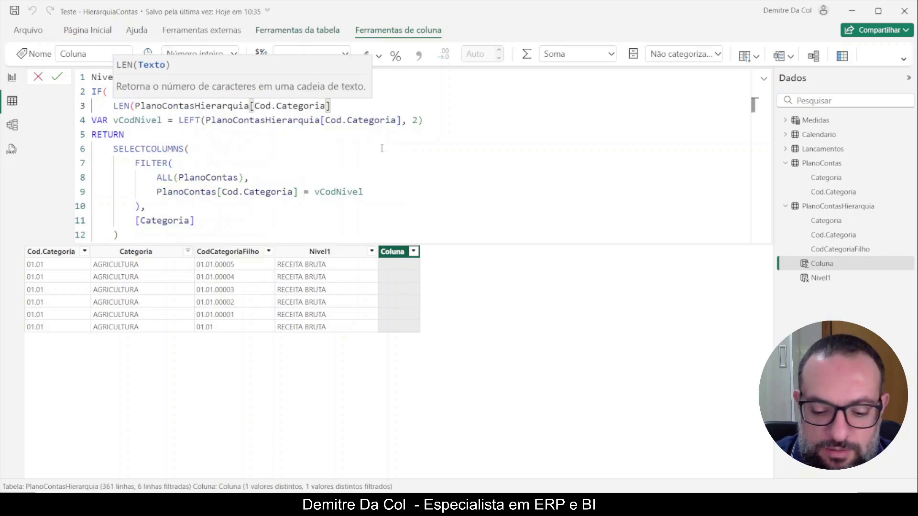
{"action": "type", "text": ") >="}
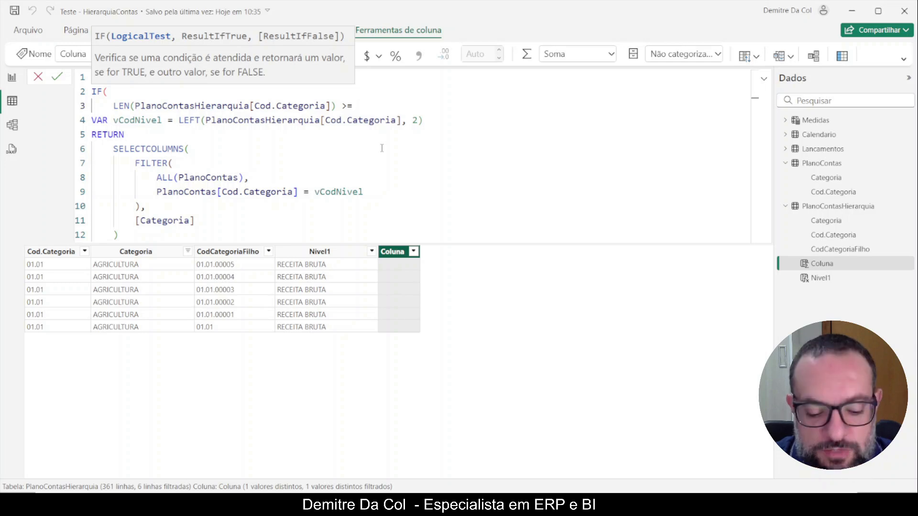
{"action": "type", "text": "5,"}
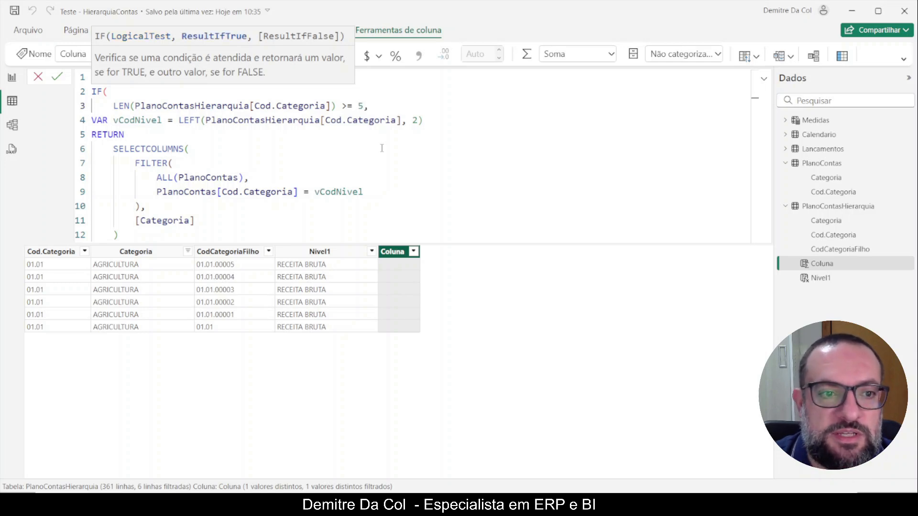
Step: Indent the VAR and RETURN block one level as the IF result and close the IF with a parenthesis
{"action": "key", "text": "Down"}
{"action": "key", "text": "Home"}
{"action": "key", "text": "ctrl+shift+End"}
{"action": "key", "text": "Tab"}
{"action": "key", "text": "Right"}
{"action": "key", "text": "Return"}
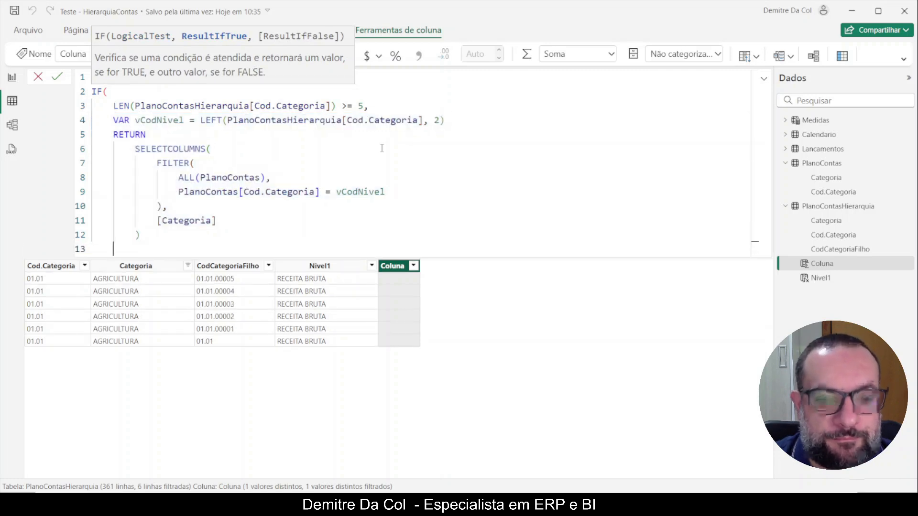
{"action": "type", "text": ")"}
Step: Set the LEFT length in vCodNivel to 5, commit the Nivel2 column and widen it in the table
{"action": "double_click", "coordinate": [435, 120]}
{"action": "type", "text": "5"}
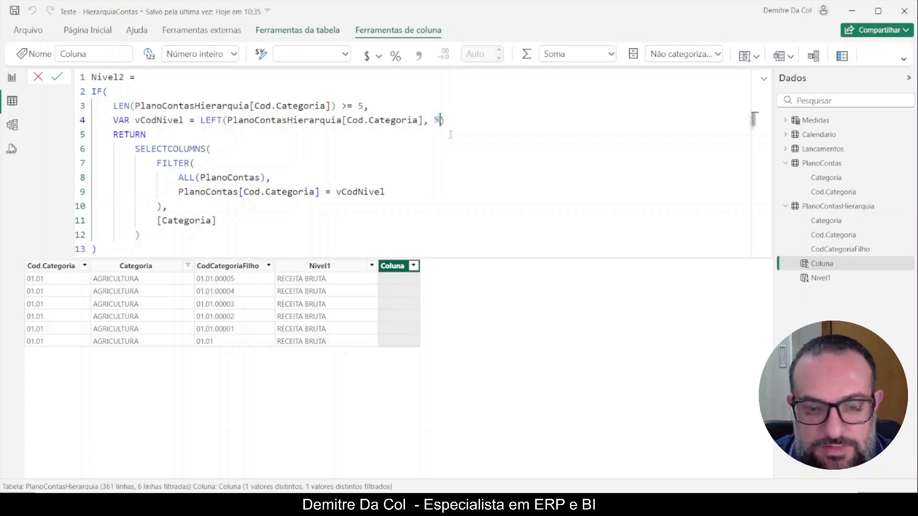
{"action": "key", "text": "Return"}
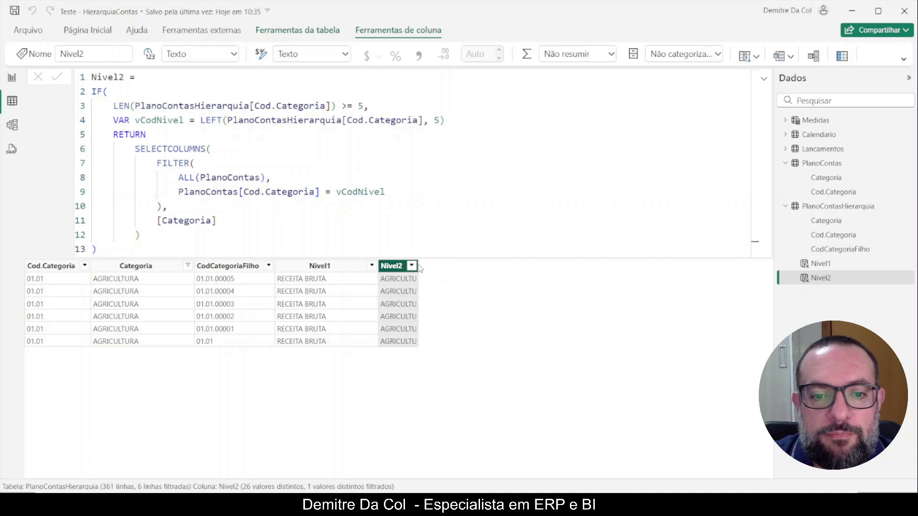
{"action": "left_click_drag", "start_coordinate": [418, 266], "coordinate": [497, 266]}
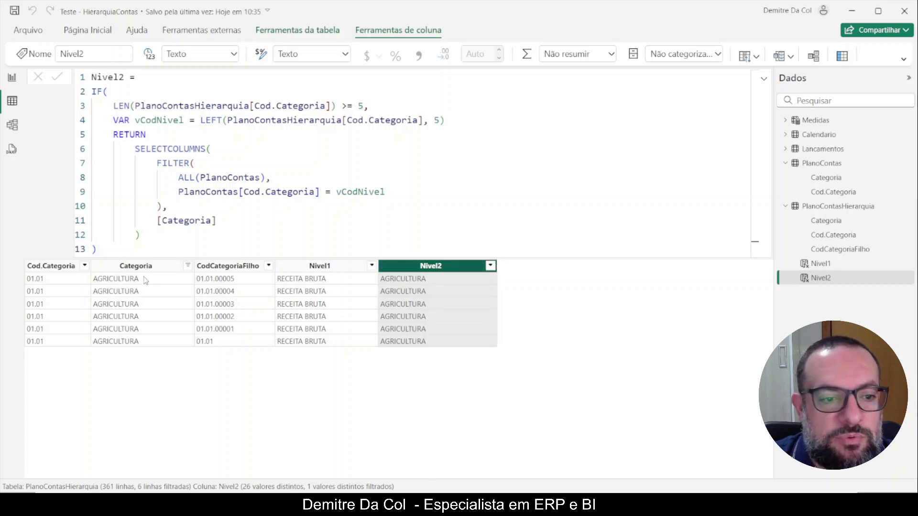
Step: Clear all filters on the table and sort it by Cod.Categoria in ascending order to review the Nivel2 values
{"action": "right_click", "coordinate": [313, 290]}
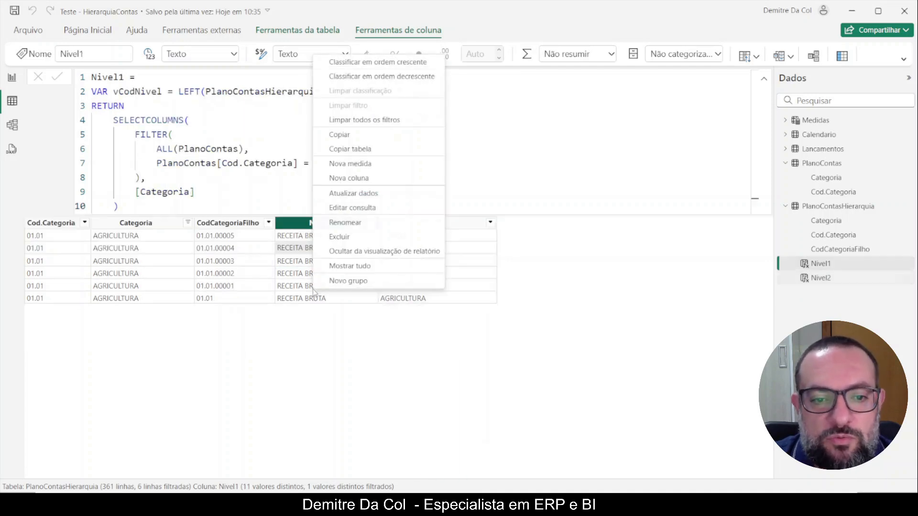
{"action": "left_click", "coordinate": [390, 119]}
{"action": "scroll", "coordinate": [95, 297], "scroll_direction": "down", "scroll_amount": 3}
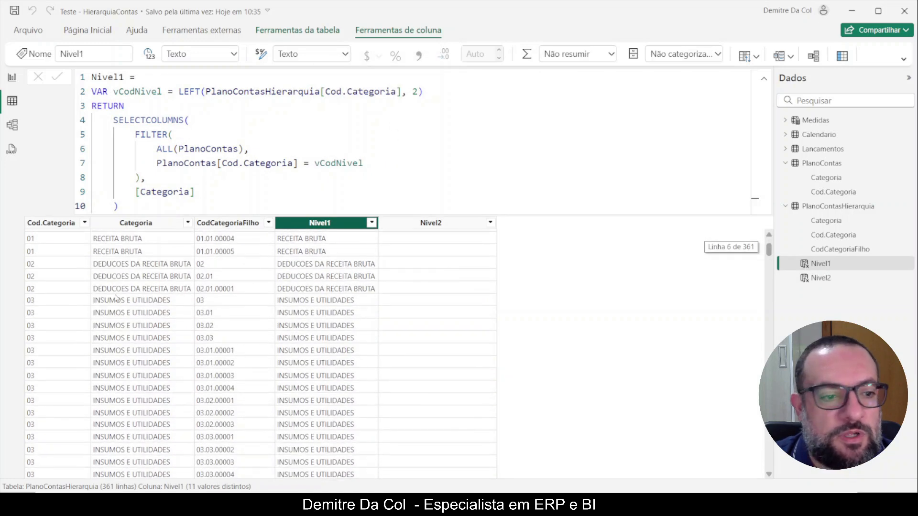
{"action": "scroll", "coordinate": [96, 296], "scroll_direction": "up", "scroll_amount": 3}
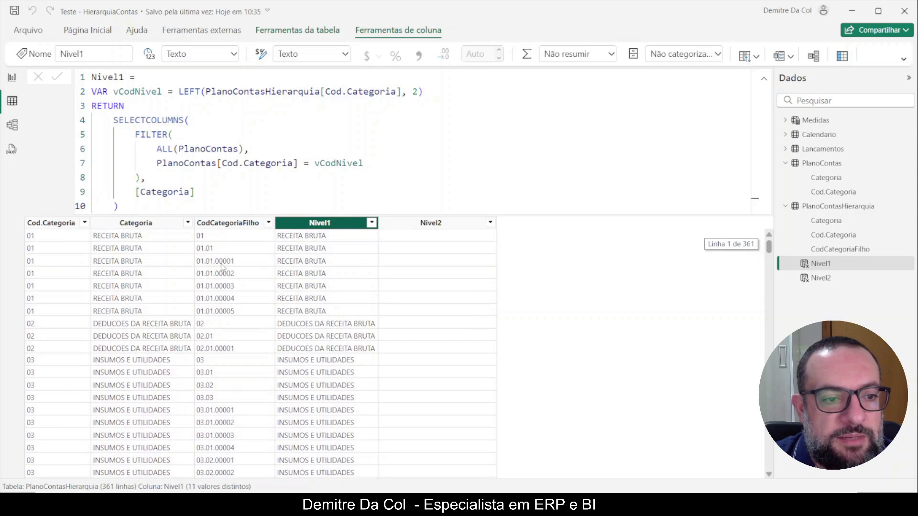
{"action": "left_click", "coordinate": [87, 223]}
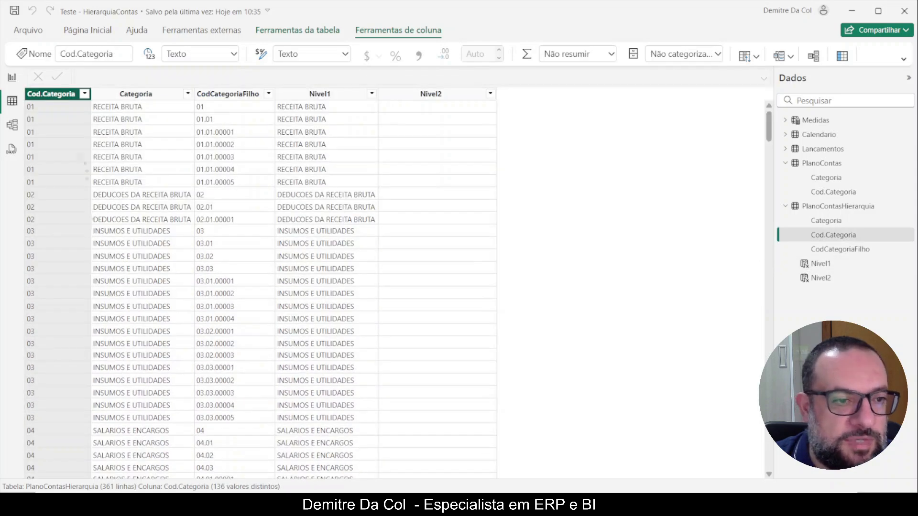
{"action": "left_click", "coordinate": [85, 94]}
{"action": "left_click", "coordinate": [134, 105]}
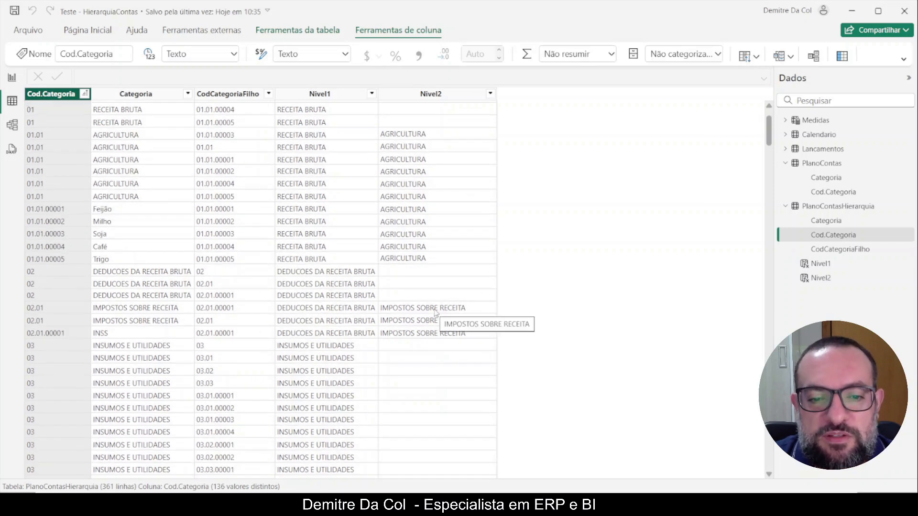
{"action": "scroll", "coordinate": [435, 313], "scroll_direction": "down", "scroll_amount": 3}
{"action": "scroll", "coordinate": [436, 313], "scroll_direction": "down", "scroll_amount": 14}
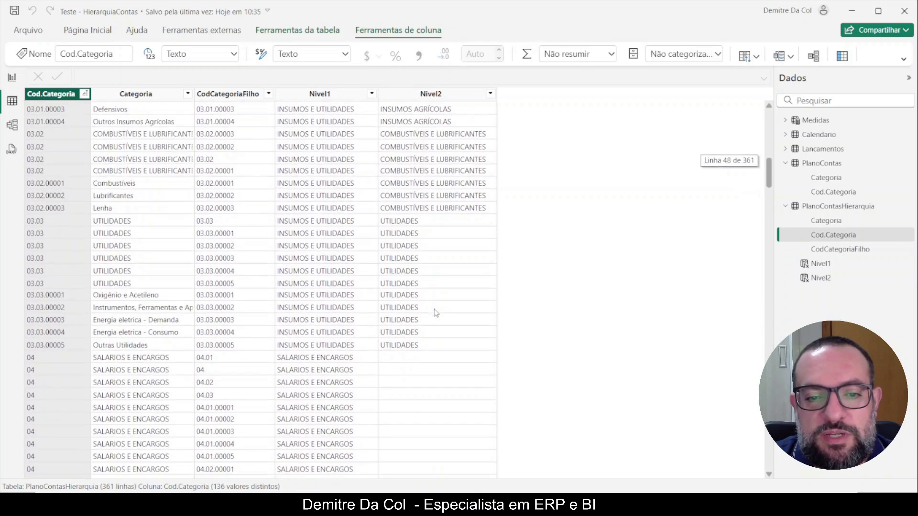
{"action": "scroll", "coordinate": [436, 313], "scroll_direction": "down", "scroll_amount": 7}
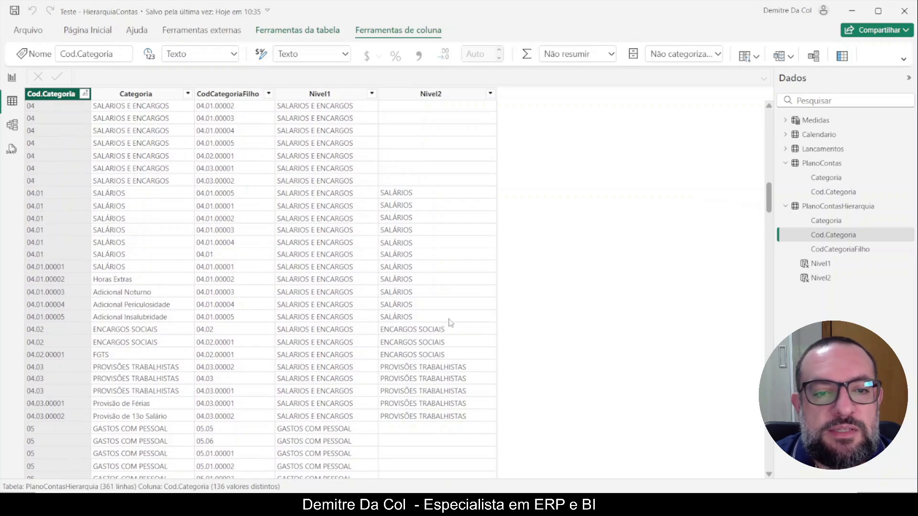
Step: Copy the whole Nivel2 formula into a new calculated column in PlanoContasHierarquia
{"action": "left_click", "coordinate": [432, 94]}
{"action": "left_click", "coordinate": [419, 102]}
{"action": "key", "text": "ctrl+a"}
{"action": "key", "text": "ctrl+c"}
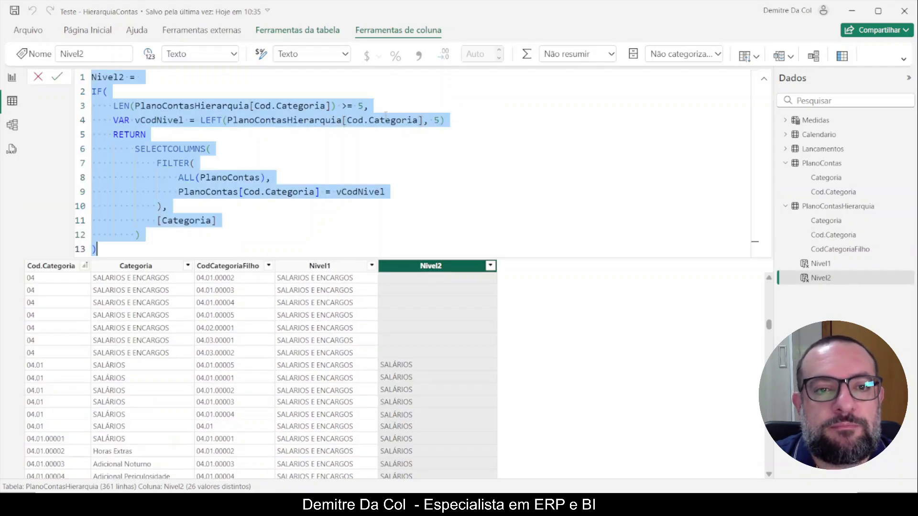
{"action": "left_click", "coordinate": [841, 55]}
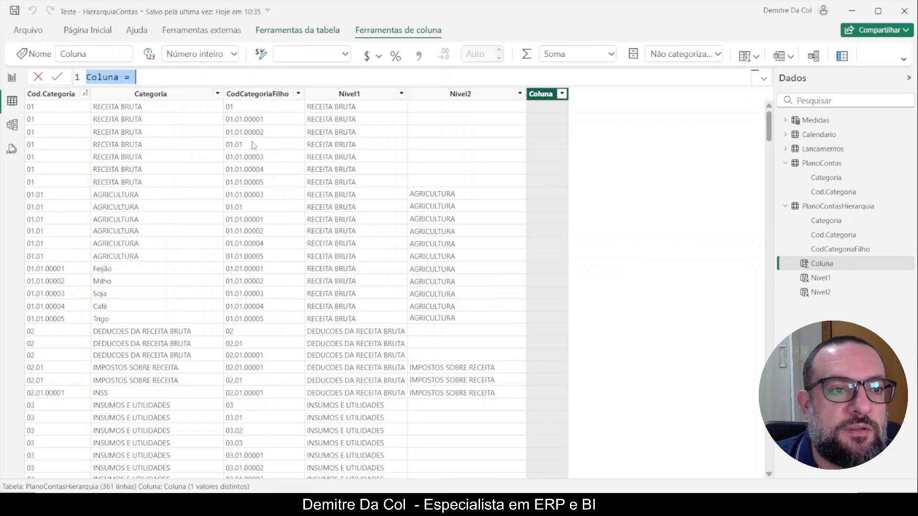
{"action": "key", "text": "ctrl+v"}
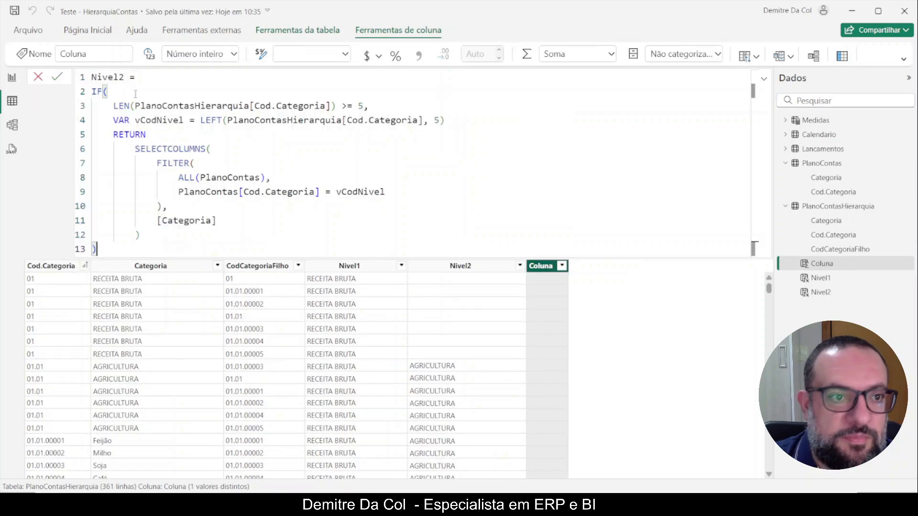
Step: Name the new column Nivel4 in its formula and commit it
{"action": "type", "text": "4"}
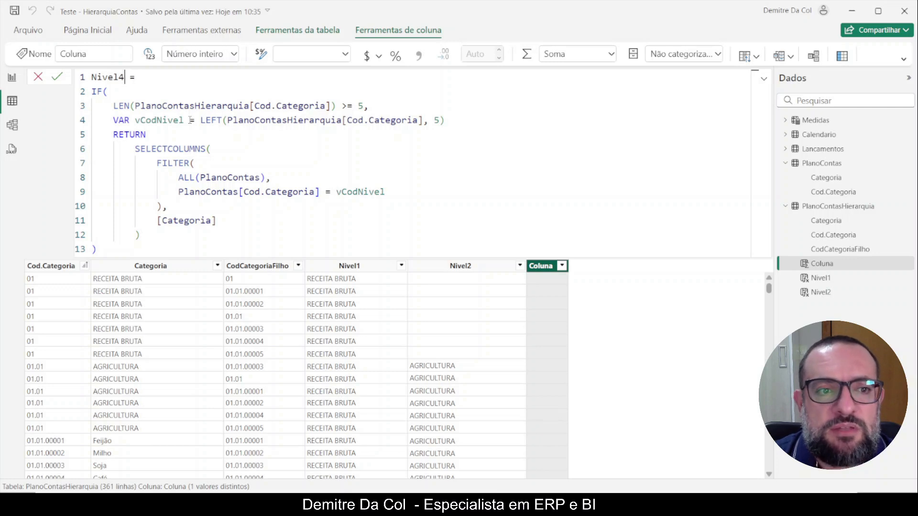
{"action": "key", "text": "Down"}
{"action": "key", "text": "Down"}
{"action": "key", "text": "Down"}
{"action": "key", "text": "Home"}
{"action": "key", "text": "Return"}
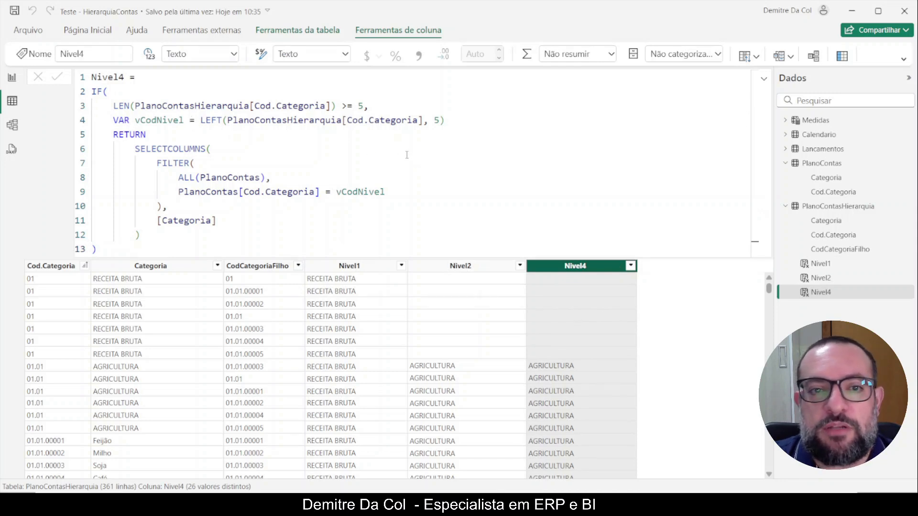
Step: Rename the column to Nivel3 in its formula and change the Cod.Categoria length condition to > 5
{"action": "left_click_drag", "start_coordinate": [124, 80], "coordinate": [119, 78]}
{"action": "type", "text": "3"}
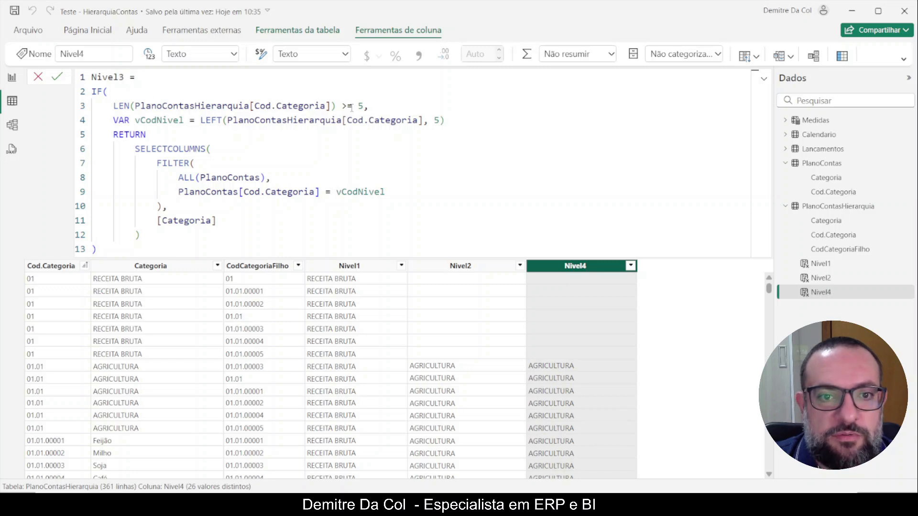
{"action": "left_click_drag", "start_coordinate": [352, 106], "coordinate": [346, 106]}
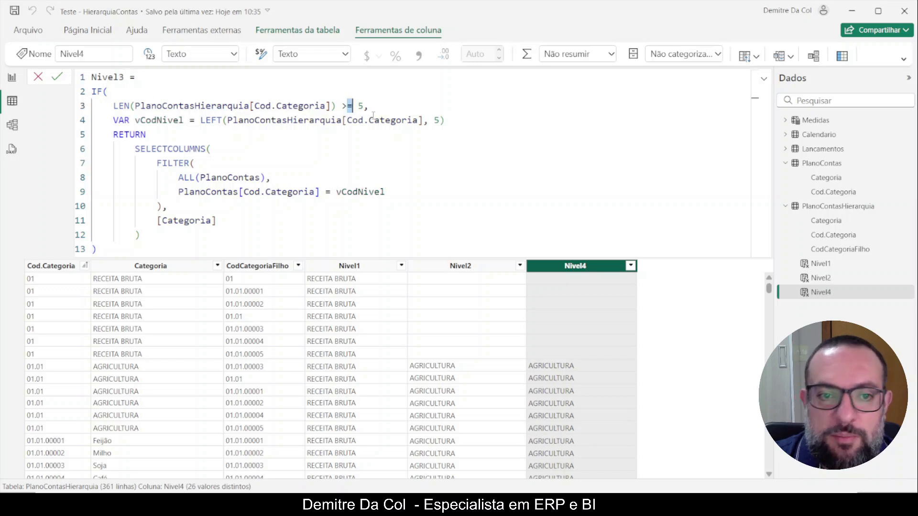
{"action": "key", "text": "BackSpace"}
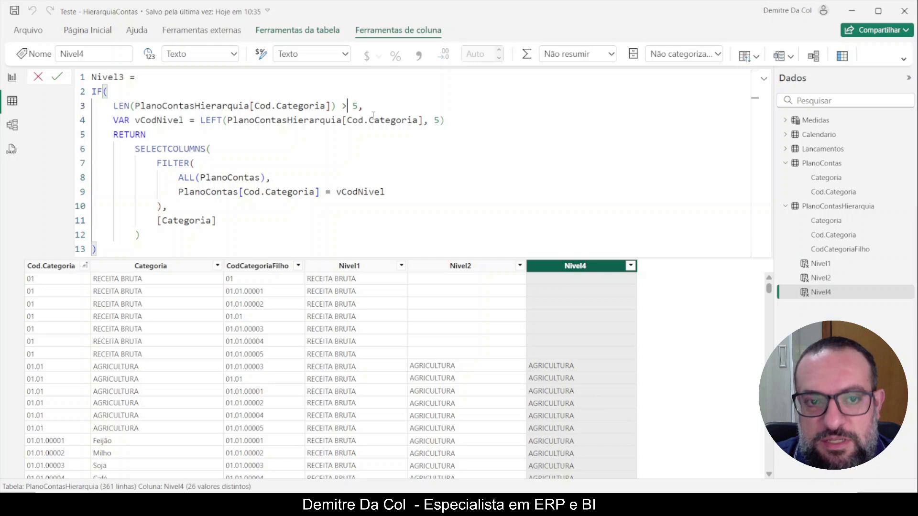
Step: Remove the LEFT function so vCodNivel equals PlanoContasHierarquia[Cod.Categoria], commit Nivel3 and review its values in the table
{"action": "key", "text": "Down"}
{"action": "key", "text": "Down"}
{"action": "key", "text": "Up"}
{"action": "key", "text": "ctrl+Left"}
{"action": "key", "text": "ctrl+Left"}
{"action": "key", "text": "ctrl+Left"}
{"action": "key", "text": "Right"}
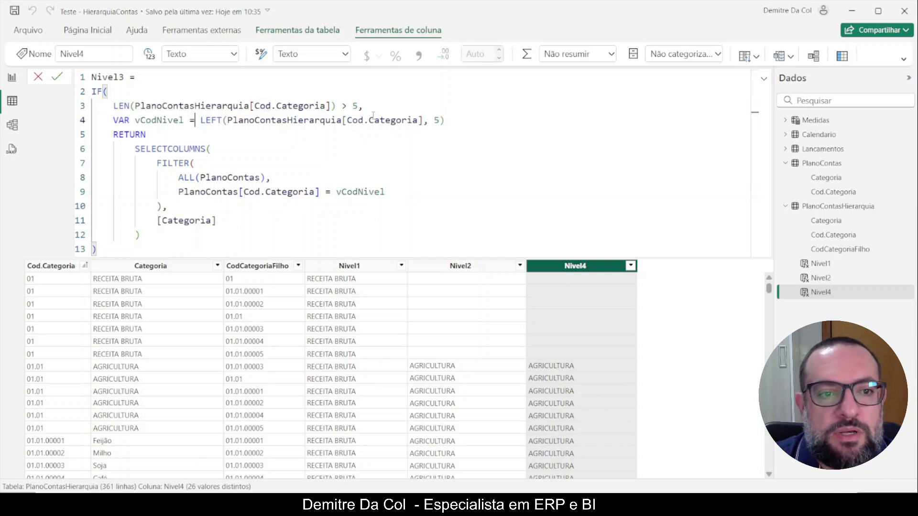
{"action": "key", "text": "ctrl+shift+Right"}
{"action": "key", "text": "ctrl+shift+Right"}
{"action": "key", "text": "ctrl+shift+Left"}
{"action": "key", "text": "BackSpace"}
{"action": "key", "text": "shift+Left"}
{"action": "key", "text": "shift+Left"}
{"action": "key", "text": "shift+Left"}
{"action": "key", "text": "shift+Left"}
{"action": "key", "text": "BackSpace"}
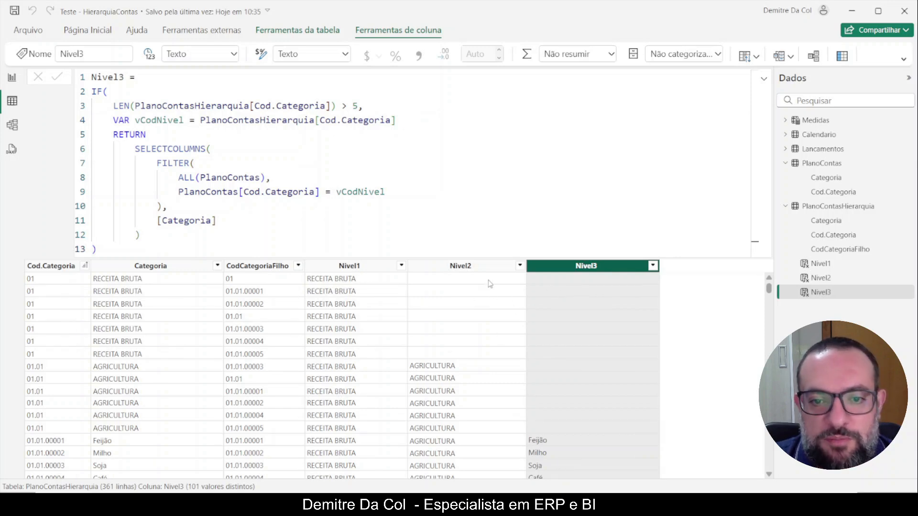
{"action": "scroll", "coordinate": [480, 361], "scroll_direction": "down", "scroll_amount": 4}
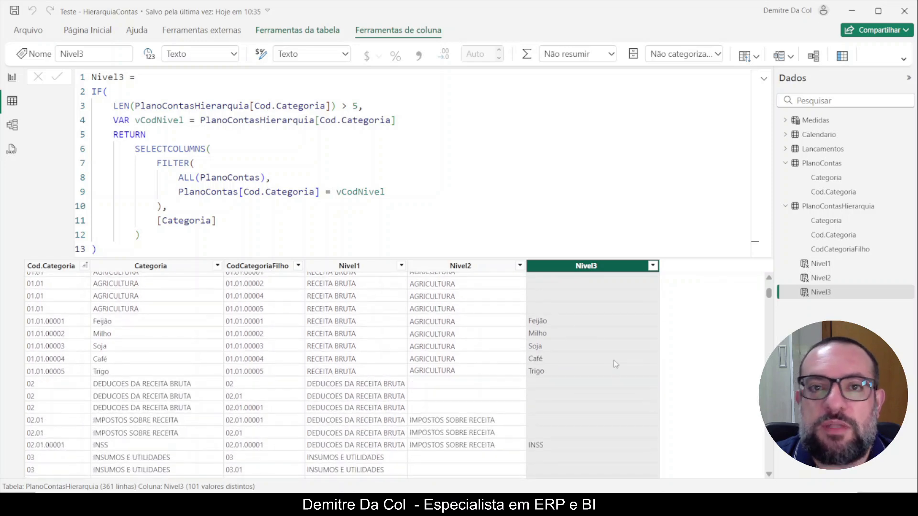
Step: On the report page, shift the category slicer slightly left and replace its Categoria field with Nivel1, Nivel2 and Nivel3
{"action": "left_click", "coordinate": [11, 77]}
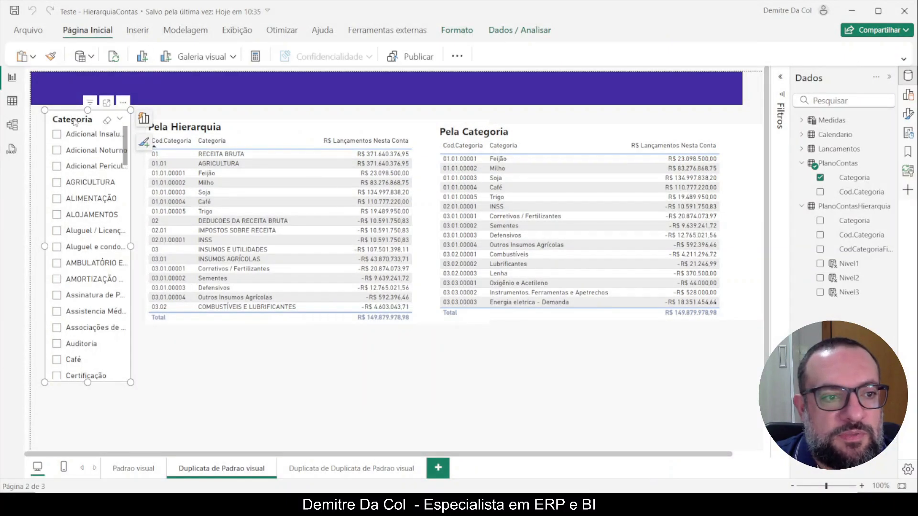
{"action": "left_click_drag", "start_coordinate": [74, 123], "coordinate": [69, 123]}
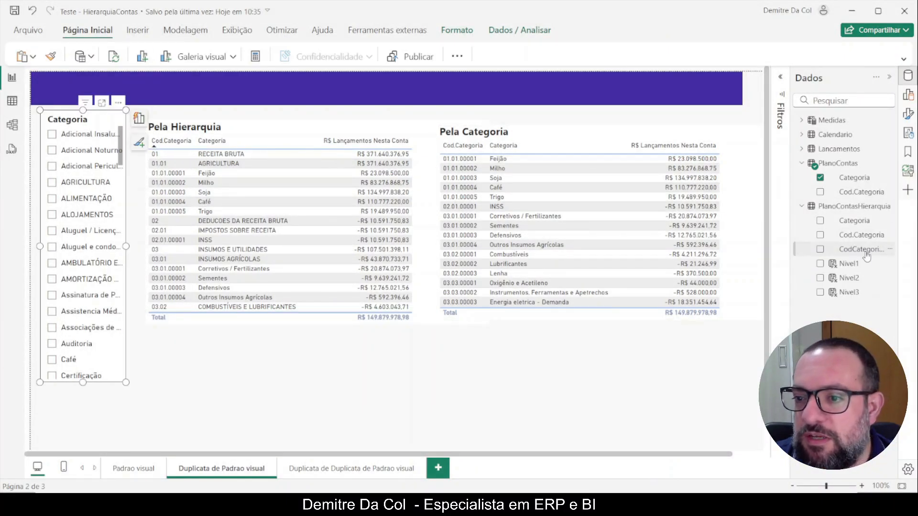
{"action": "left_click", "coordinate": [819, 177]}
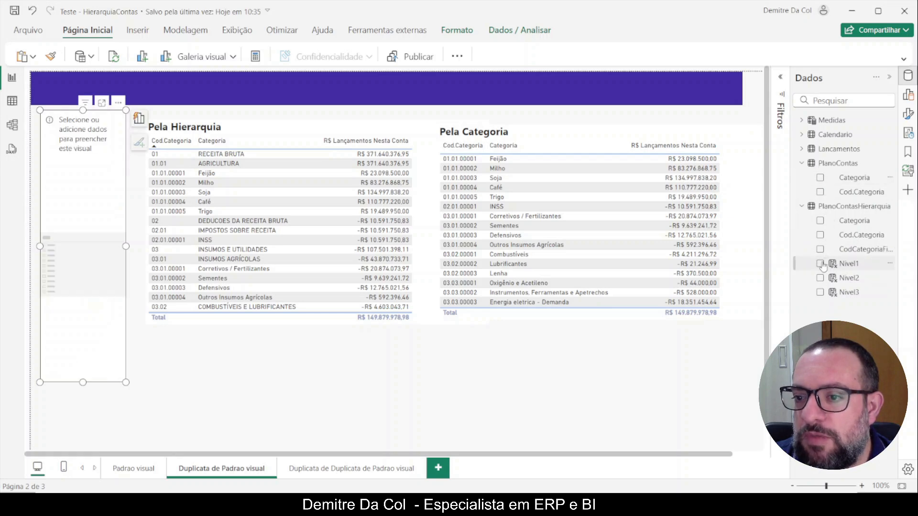
{"action": "left_click", "coordinate": [820, 264]}
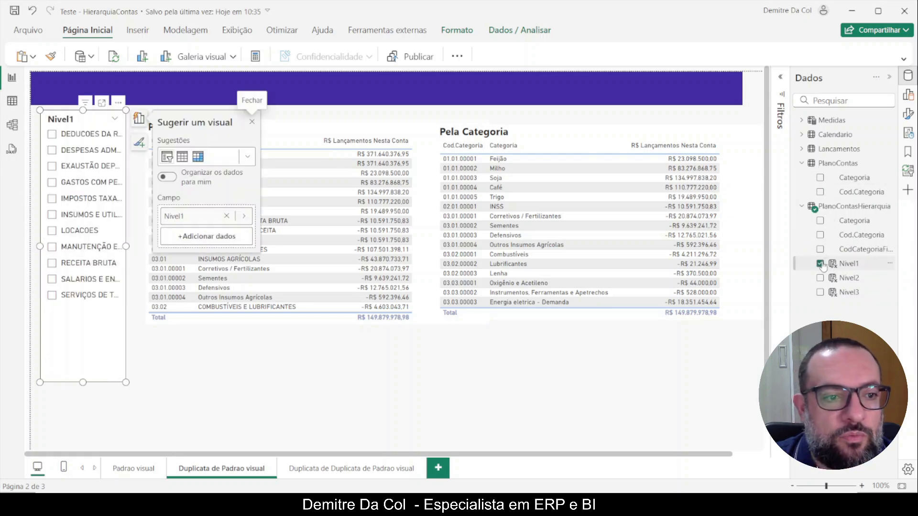
{"action": "left_click", "coordinate": [820, 277]}
{"action": "left_click", "coordinate": [820, 292]}
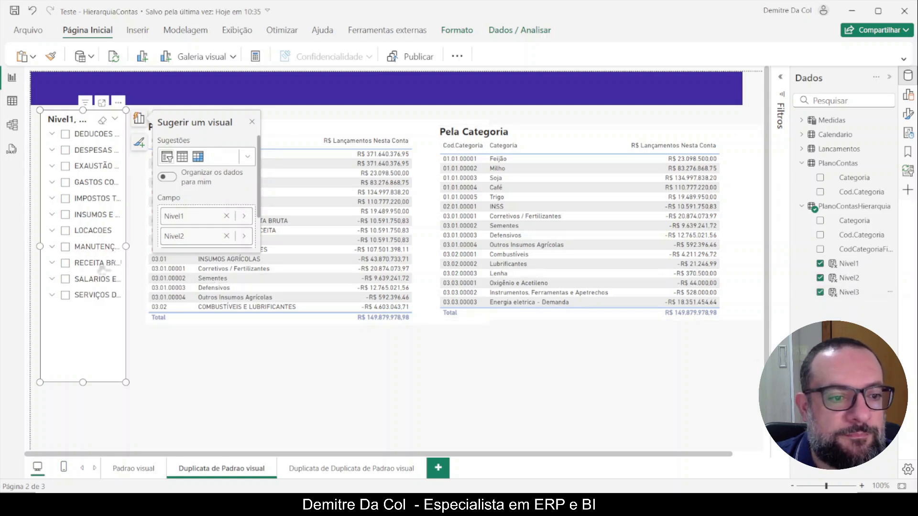
Step: Check both tables filtered by RECEITA BRUTA, expand that group in the slicer and clear the filter
{"action": "left_click", "coordinate": [65, 267]}
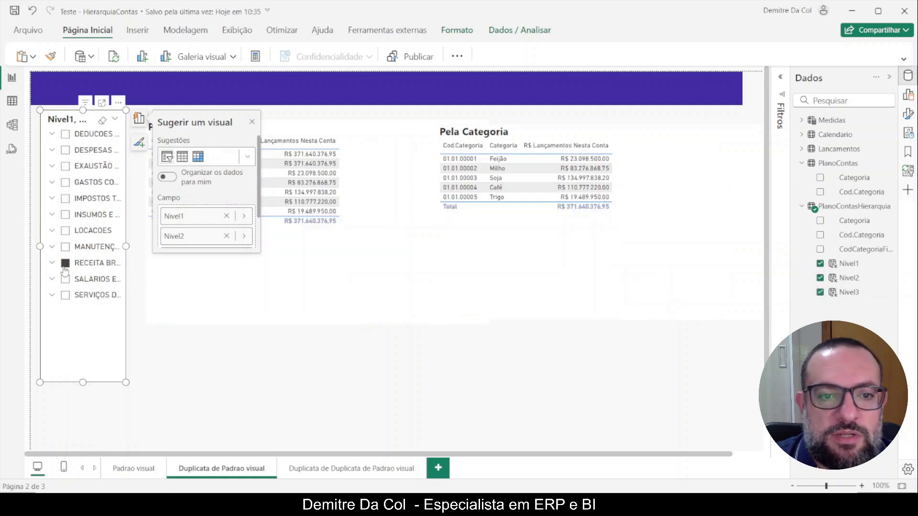
{"action": "left_click", "coordinate": [354, 324]}
{"action": "left_click", "coordinate": [569, 244]}
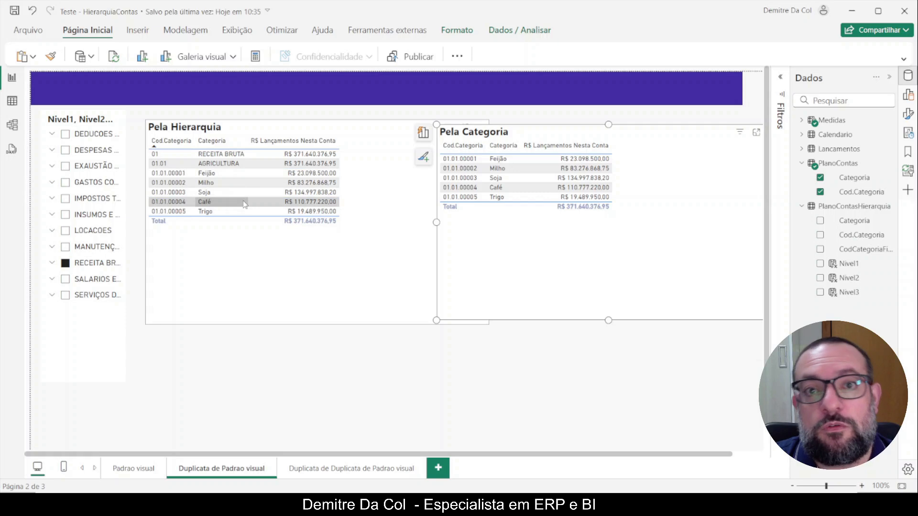
{"action": "left_click", "coordinate": [52, 263]}
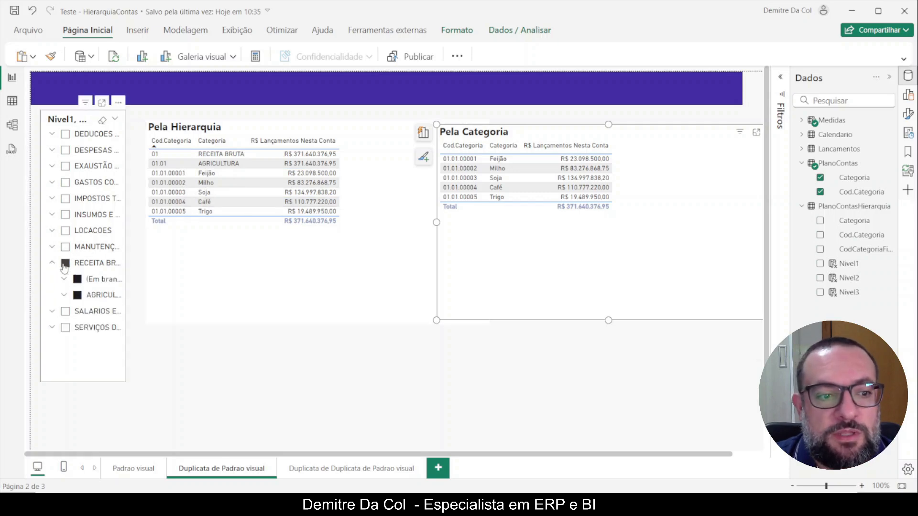
{"action": "left_click", "coordinate": [65, 263]}
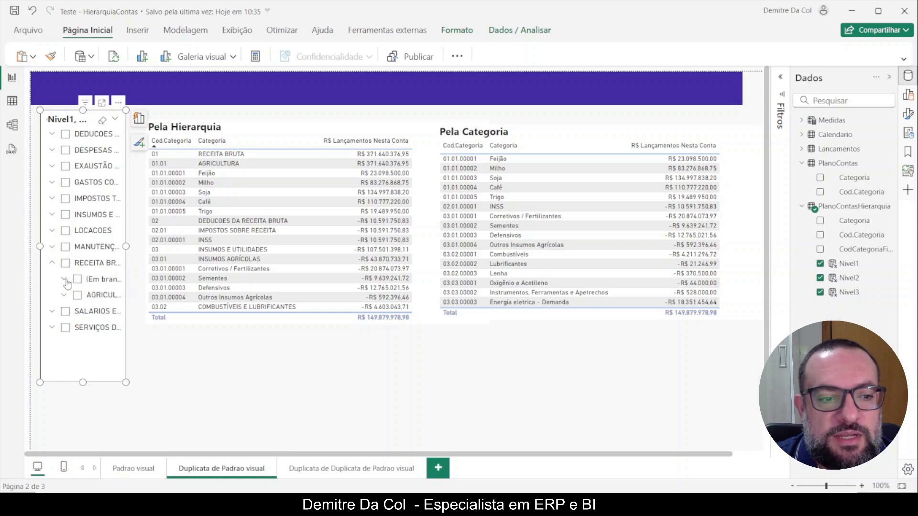
Step: Expand AGRICULTURA under RECEITA BRUTA in the slicer and widen the slicer to fit more of the names
{"action": "left_click", "coordinate": [64, 296]}
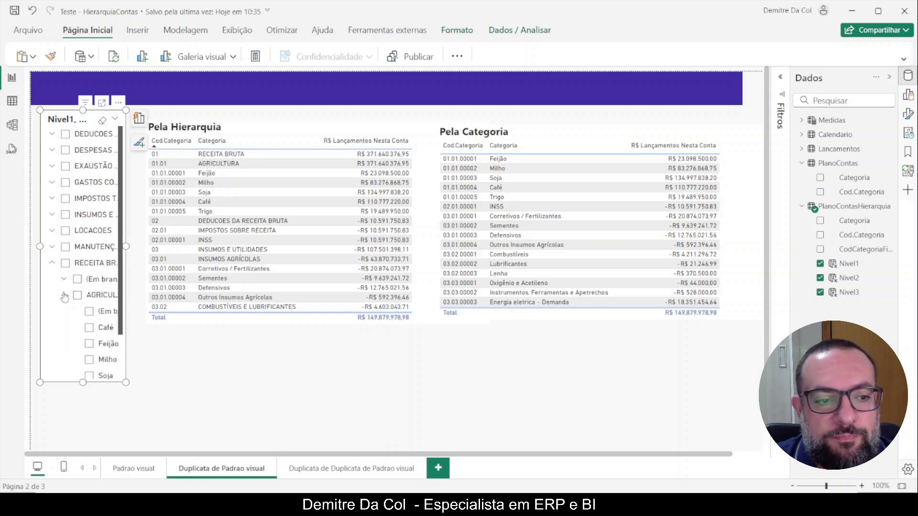
{"action": "scroll", "coordinate": [81, 286], "scroll_direction": "down", "scroll_amount": 2}
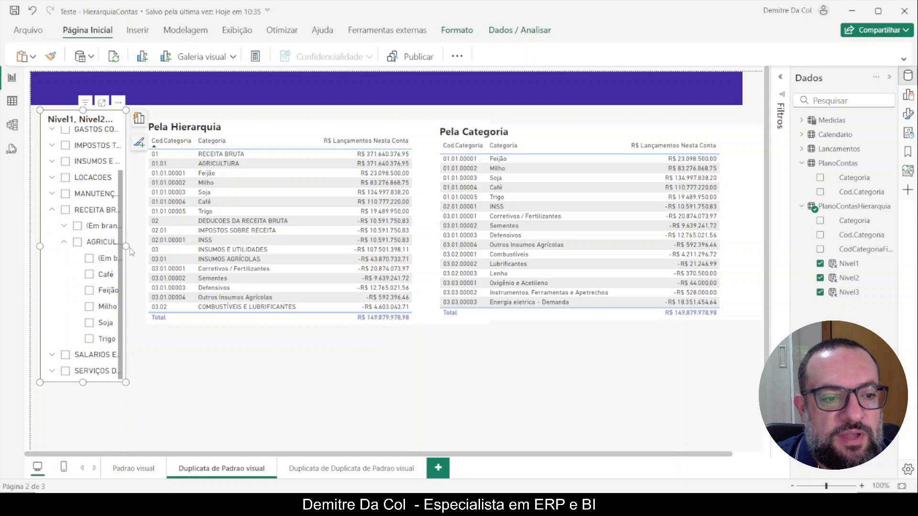
{"action": "left_click_drag", "start_coordinate": [129, 248], "coordinate": [148, 247]}
Step: Test the slicer with Café and with the whole AGRICULTURA group, clearing each selection
{"action": "left_click", "coordinate": [89, 275]}
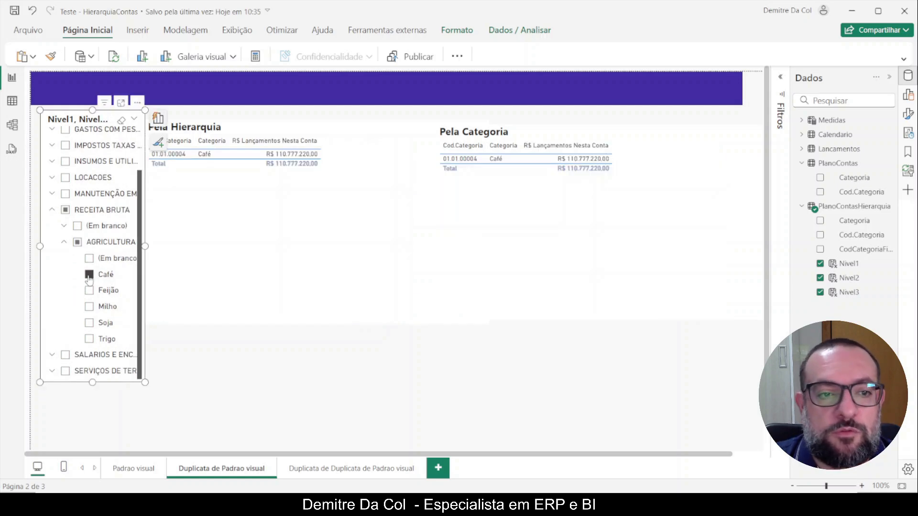
{"action": "left_click", "coordinate": [88, 275]}
{"action": "left_click", "coordinate": [78, 243]}
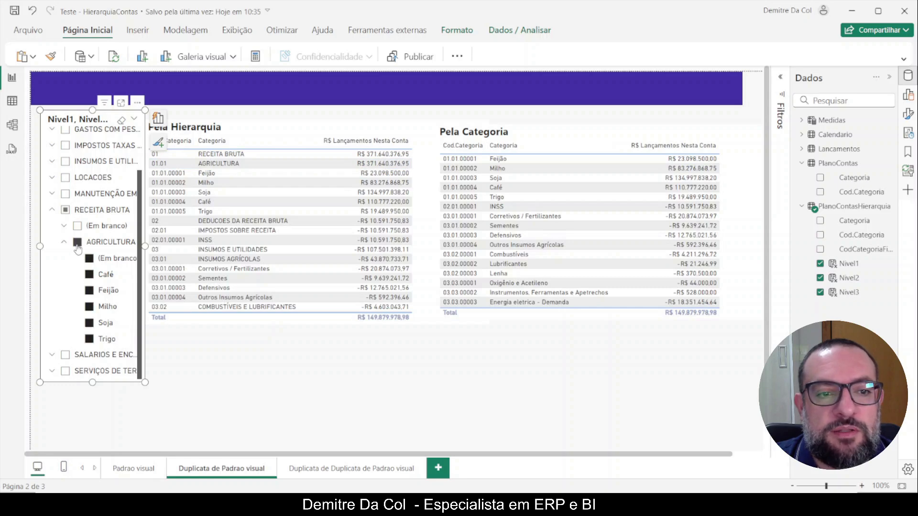
{"action": "left_click", "coordinate": [77, 243]}
{"action": "scroll", "coordinate": [76, 239], "scroll_direction": "up", "scroll_amount": 2}
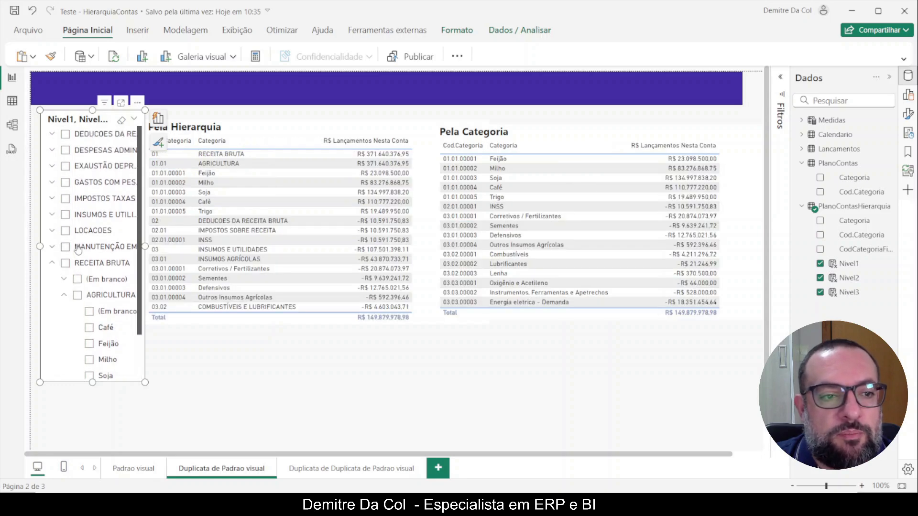
Step: Filter the report by GASTOS COM PESSOAL and move the left edge of the Pela Categoria table away from Pela Hierarquia
{"action": "left_click", "coordinate": [66, 183]}
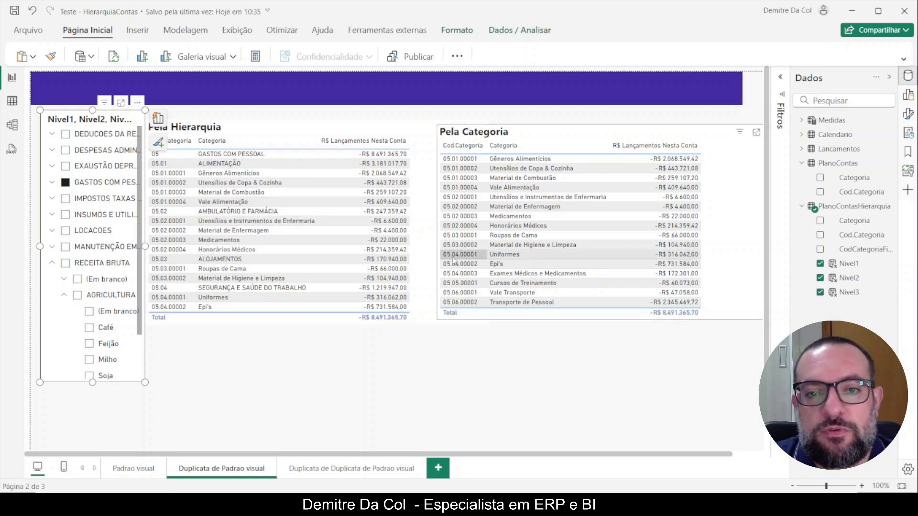
{"action": "left_click", "coordinate": [429, 324]}
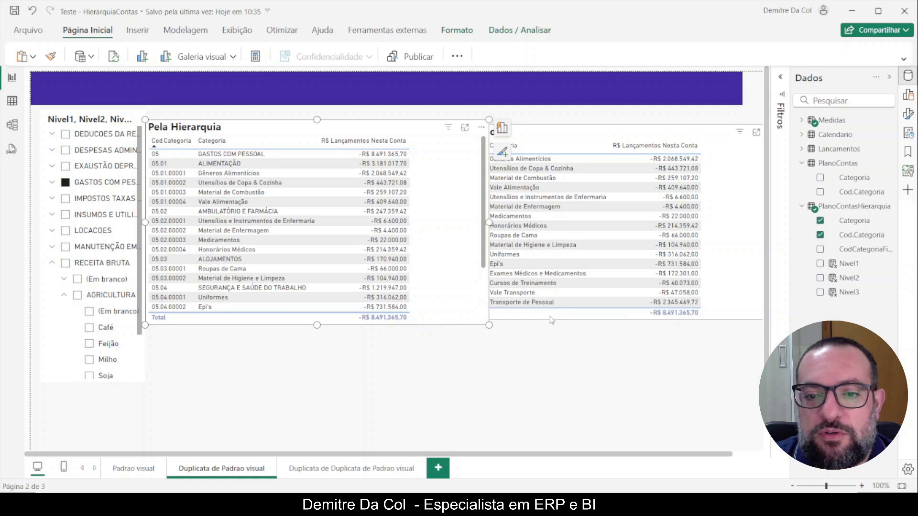
{"action": "left_click", "coordinate": [497, 230]}
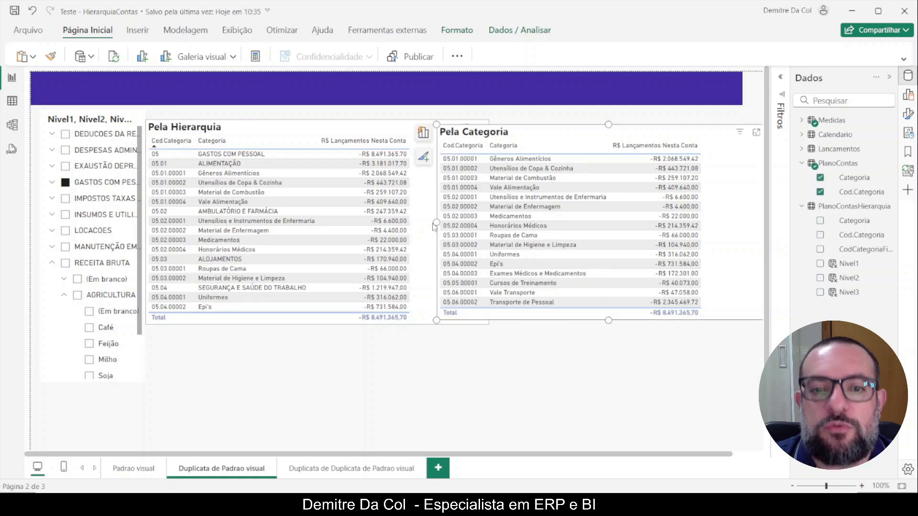
{"action": "left_click_drag", "start_coordinate": [435, 223], "coordinate": [464, 222]}
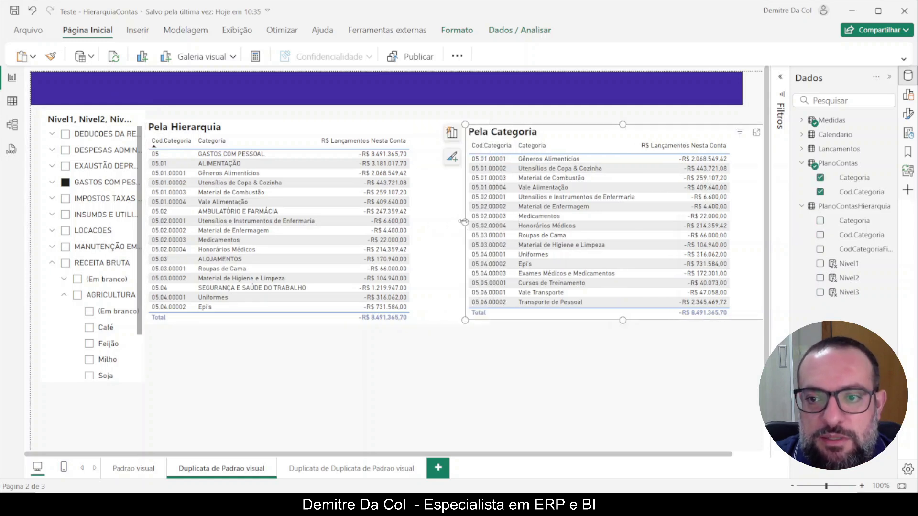